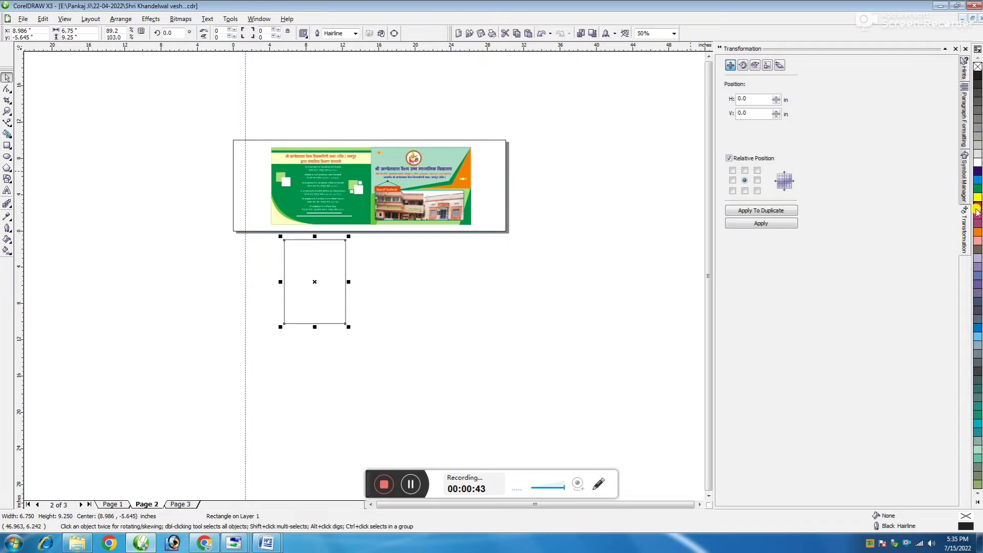
# Fill the blank 6.75 × 9.25 in rectangle below the page with green.
pyautogui.click(977, 189)
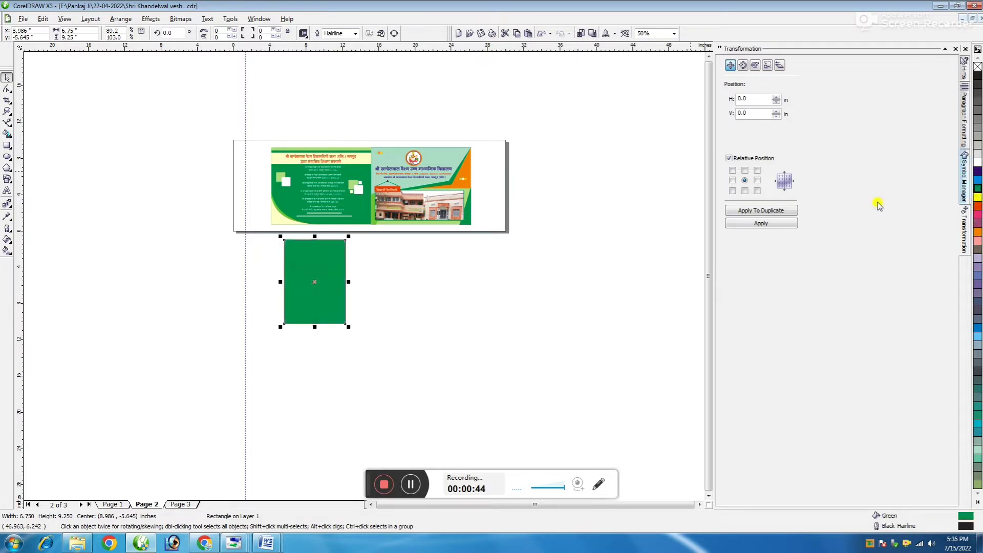
pyautogui.click(411, 270)
pyautogui.click(296, 268)
pyautogui.scroll(1, 350, 256)
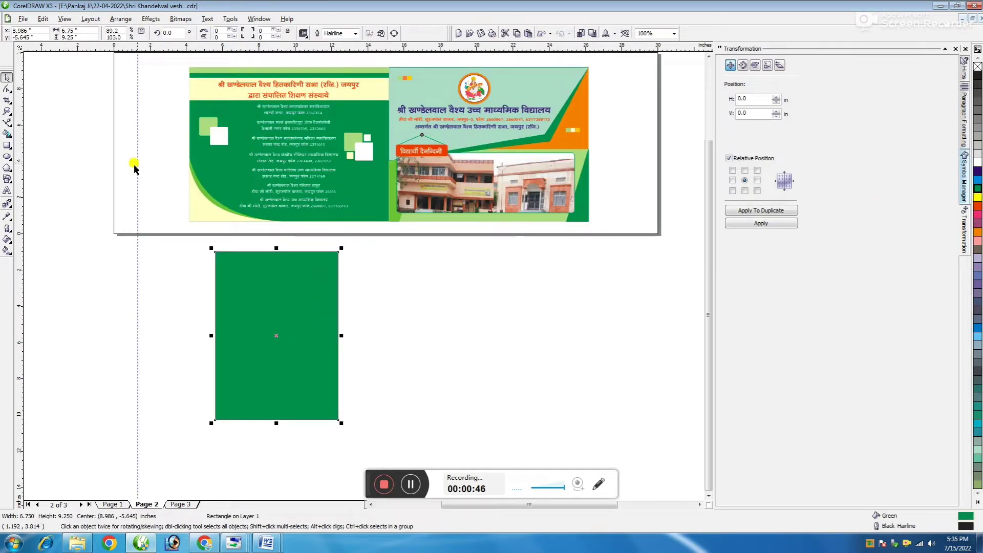
# Copy the pale yellow and light green curved corner shapes onto the lower-left corner of the green rectangle, flush with its edges.
pyautogui.moveTo(148, 153); pyautogui.dragTo(281, 243)
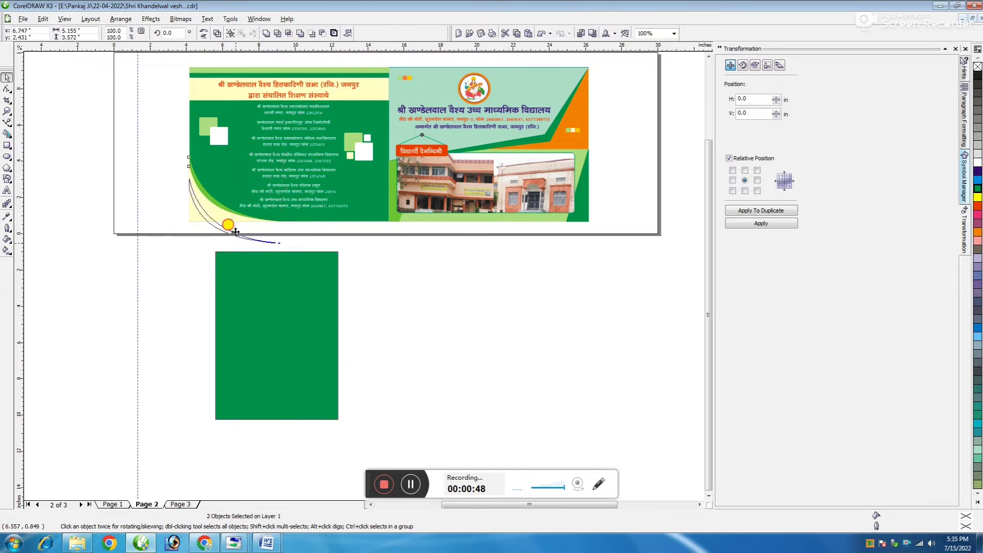
pyautogui.moveTo(261, 422); pyautogui.dragTo(261, 419)
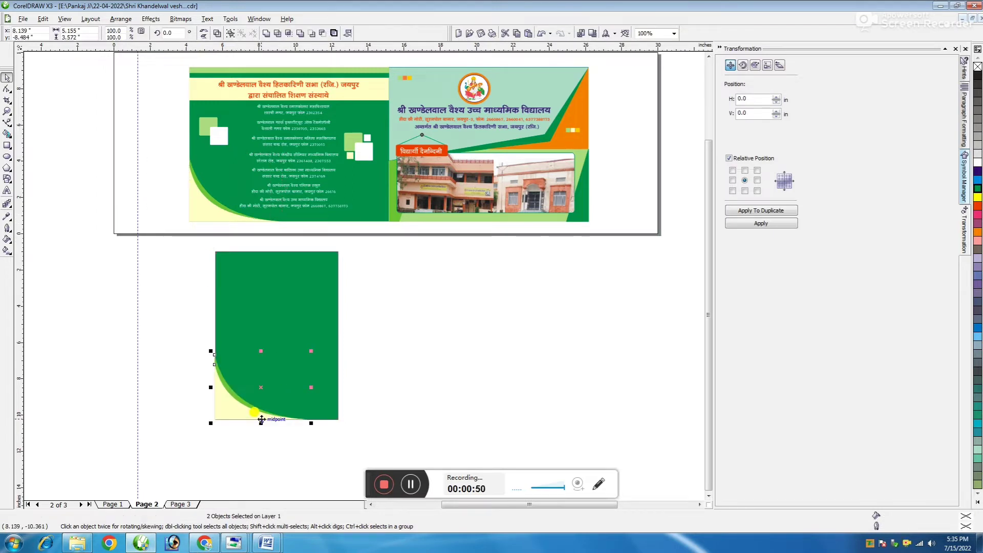
pyautogui.click(274, 305)
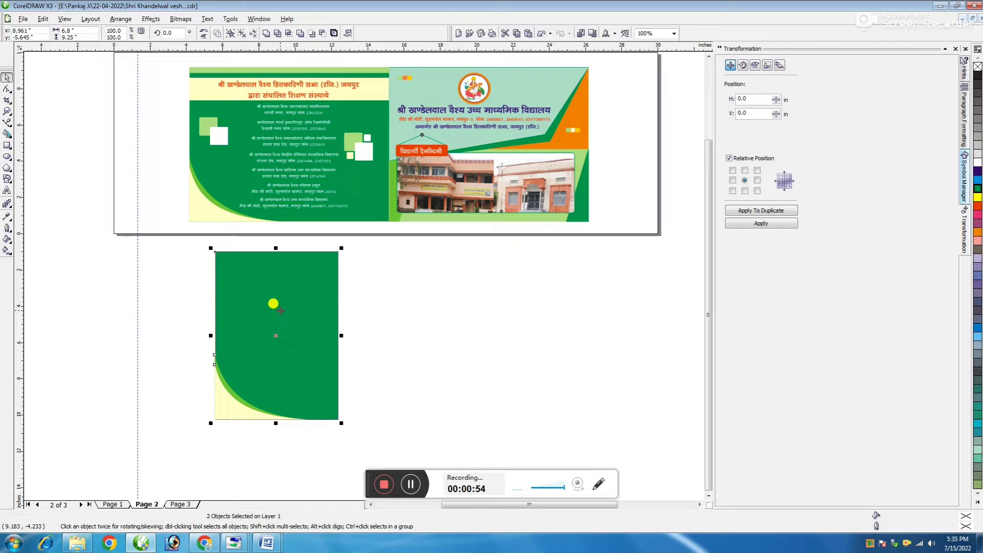
pyautogui.click(353, 323)
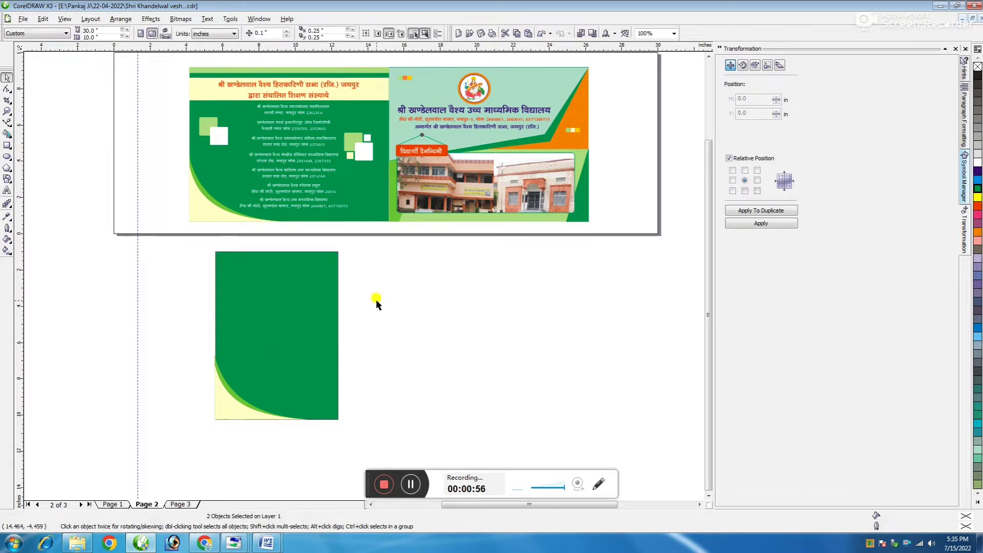
# Copy the white institution address lines from the original back cover onto the green rectangle.
pyautogui.click(315, 203)
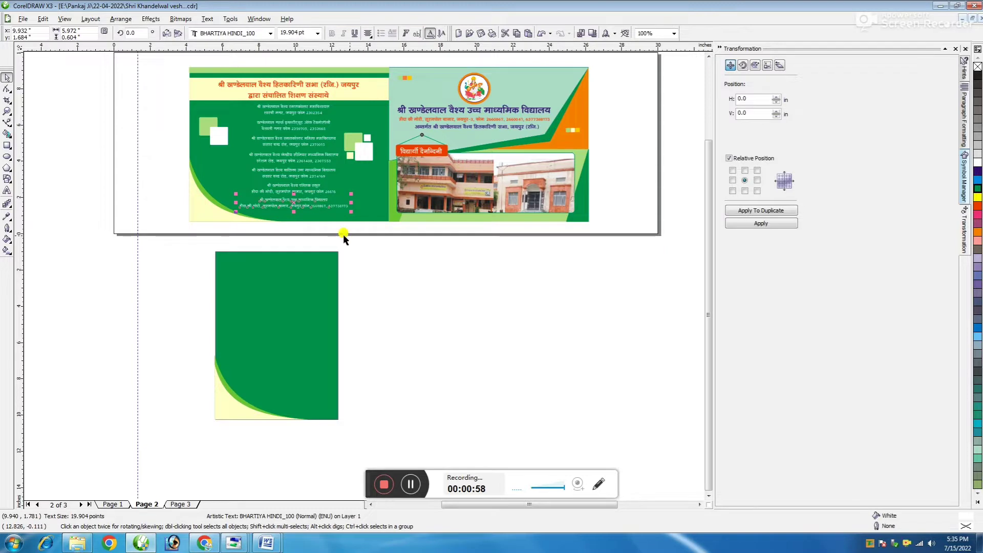
pyautogui.hotkey('ctrl', 'k')
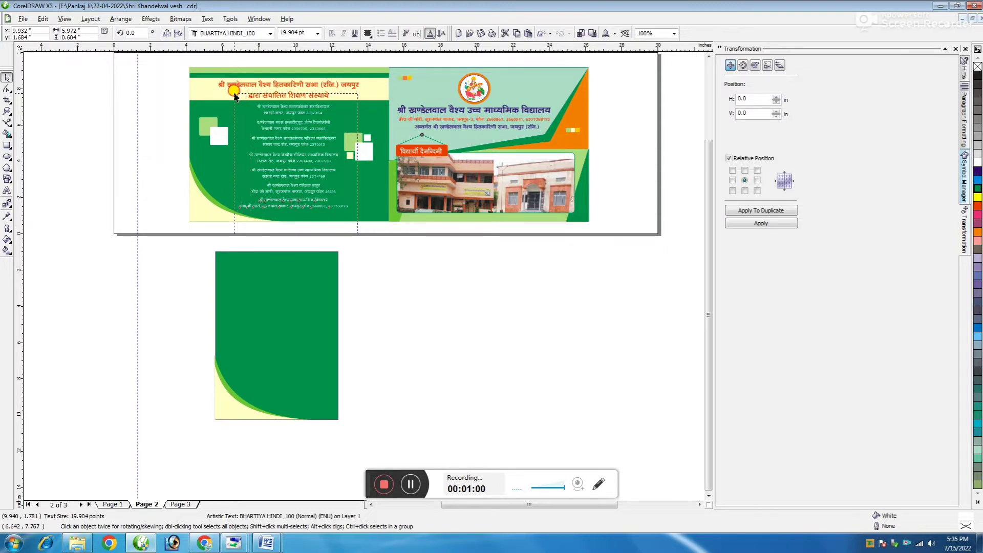
pyautogui.moveTo(289, 102); pyautogui.dragTo(291, 303)
pyautogui.scroll(2, 290, 302)
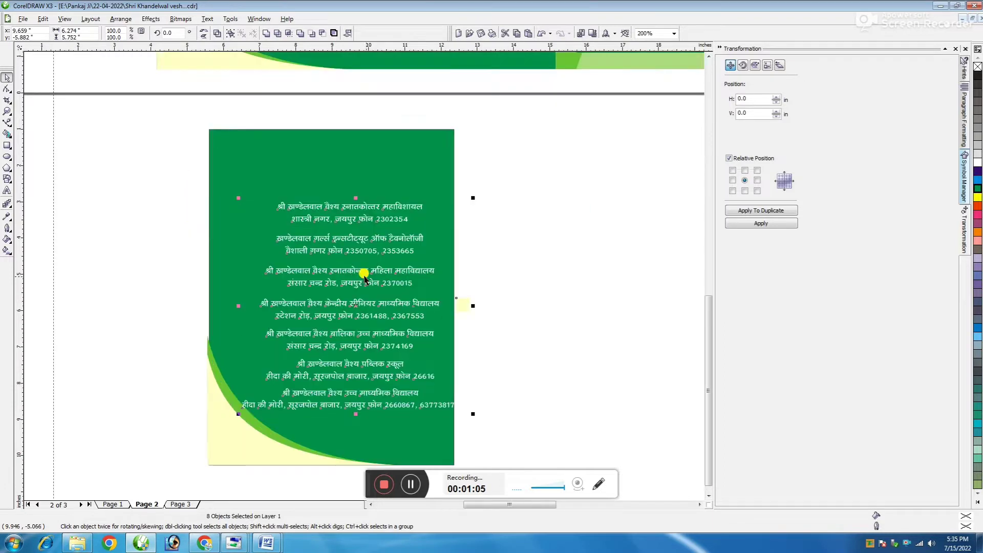
# Scale the copied address block to about 5.2 in wide and place it in the lower part of the green rectangle.
pyautogui.moveTo(473, 414); pyautogui.dragTo(434, 378)
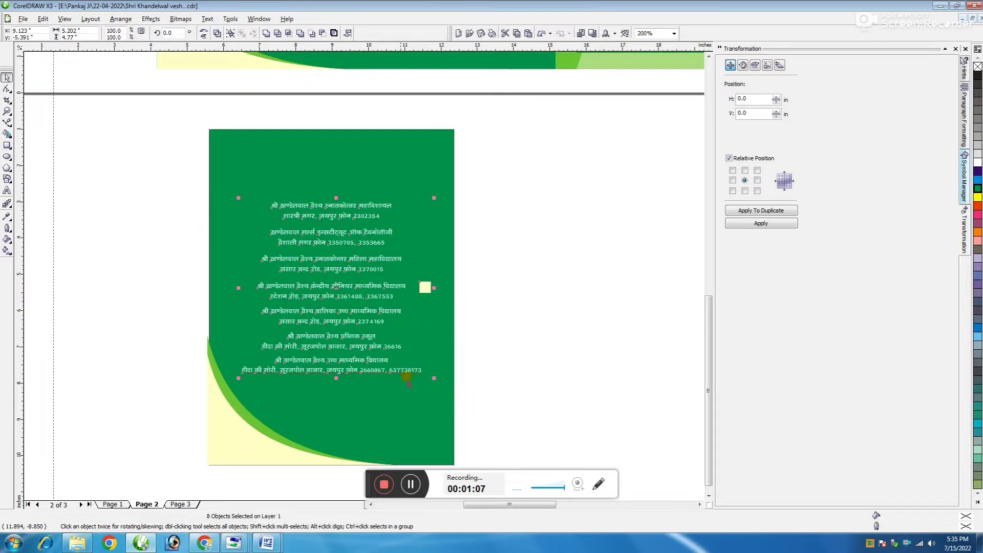
pyautogui.moveTo(351, 307); pyautogui.dragTo(353, 341)
pyautogui.scroll(-1, 351, 290)
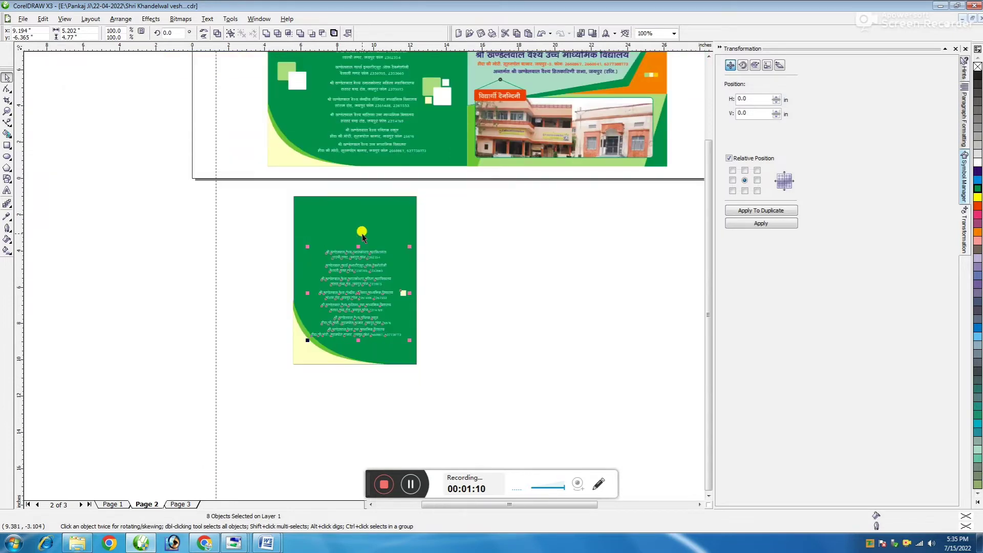
pyautogui.scroll(-1, 361, 232)
pyautogui.scroll(1, 389, 345)
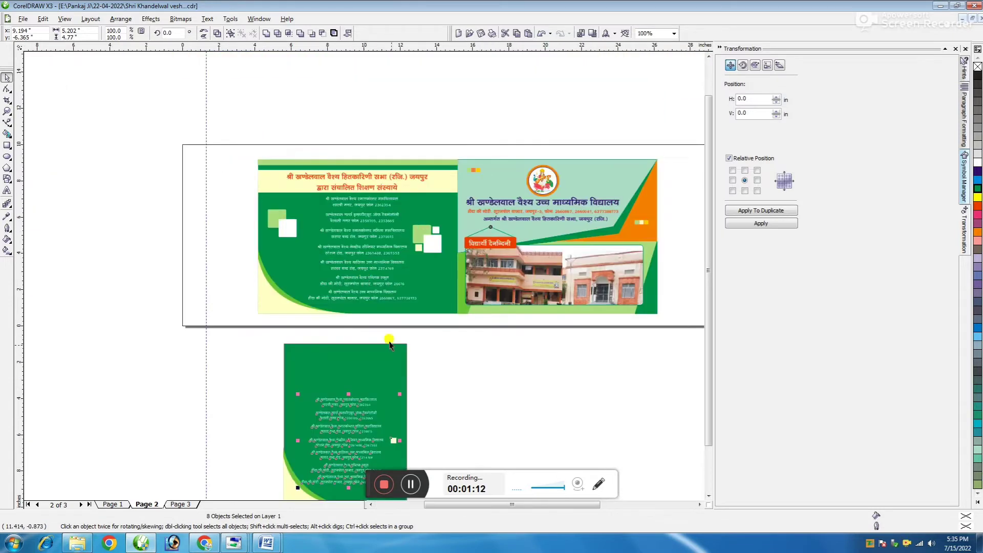
pyautogui.click(457, 385)
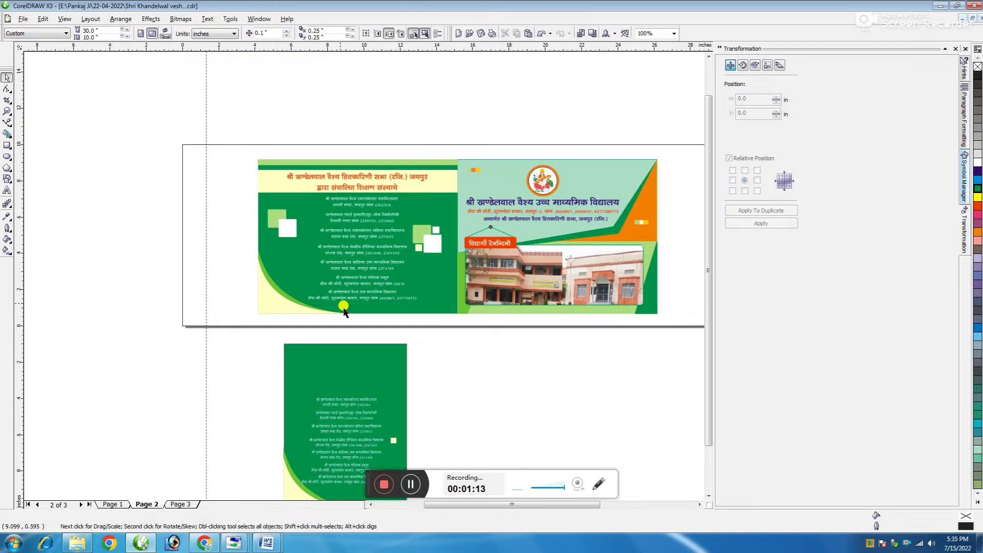
# Add two smaller 0.159 in copies of the pale yellow square, one above it and one at its lower-right corner.
pyautogui.click(393, 444)
pyautogui.scroll(2, 390, 438)
pyautogui.moveTo(364, 268); pyautogui.dragTo(398, 357)
pyautogui.scroll(1, 380, 245)
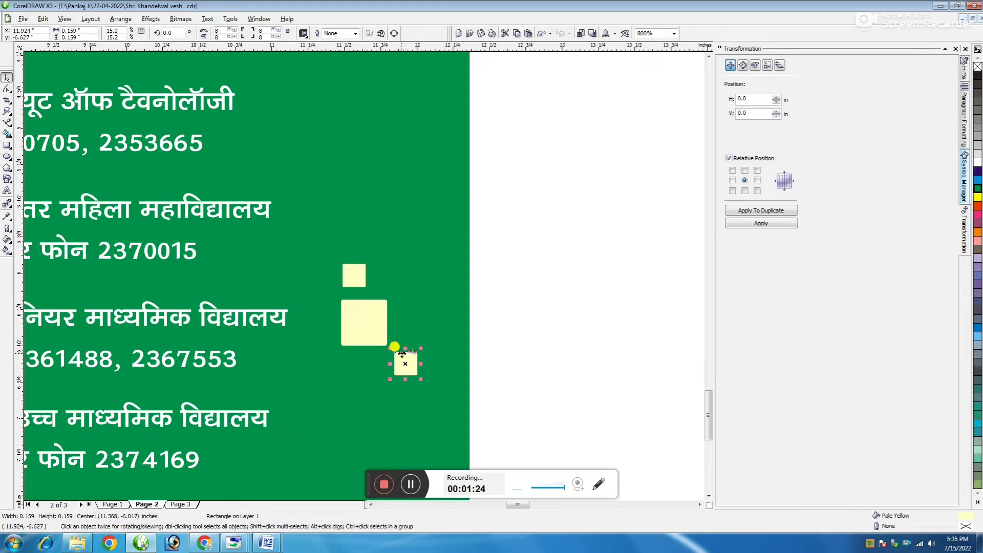
pyautogui.scroll(-3, 402, 354)
pyautogui.press('Escape')
pyautogui.scroll(-3, 347, 264)
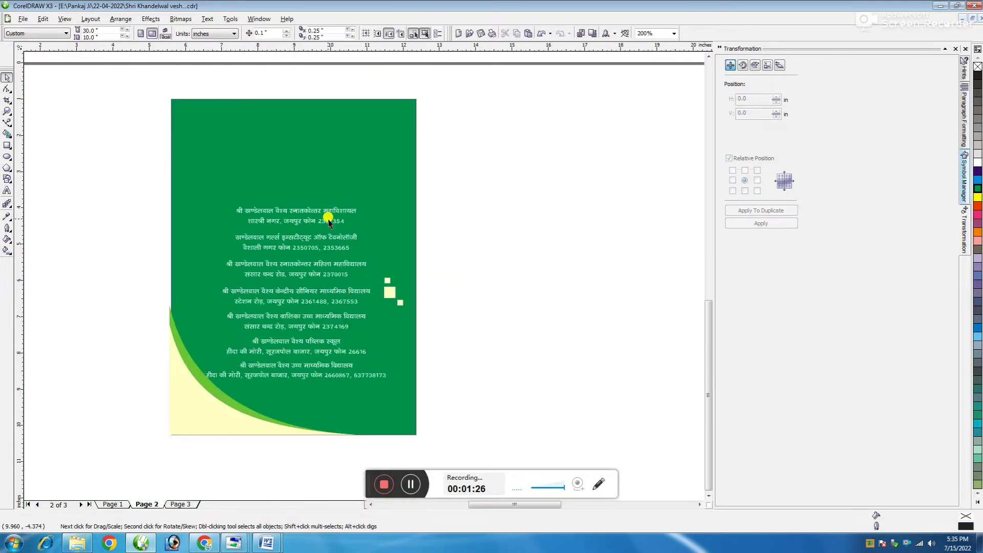
pyautogui.scroll(-1, 328, 219)
pyautogui.scroll(1, 359, 274)
pyautogui.scroll(-1, 365, 143)
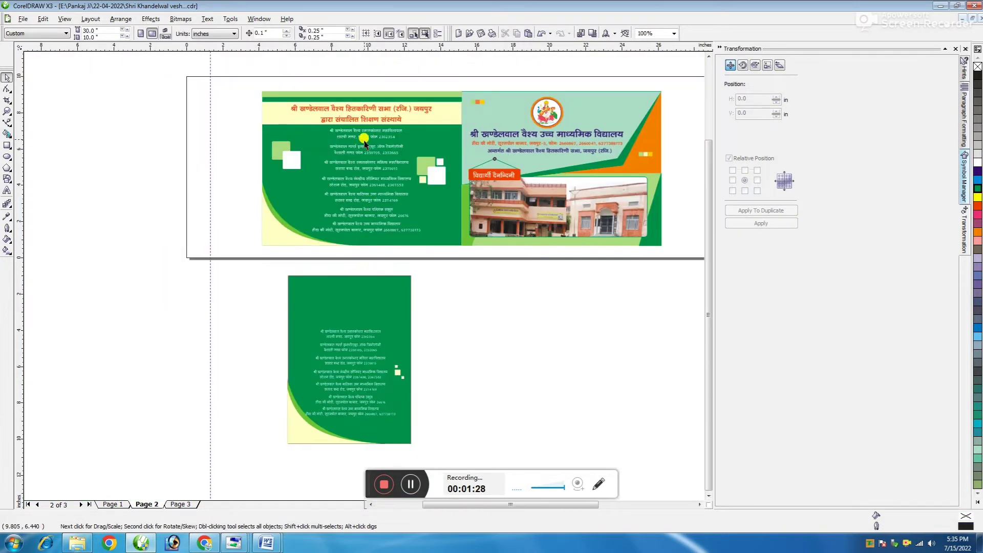
# Copy the red two-line heading above the addresses on the green rectangle and scale it to about 26.2 pt.
pyautogui.moveTo(364, 120); pyautogui.dragTo(364, 275)
pyautogui.scroll(1, 363, 275)
pyautogui.moveTo(485, 281); pyautogui.dragTo(399, 278)
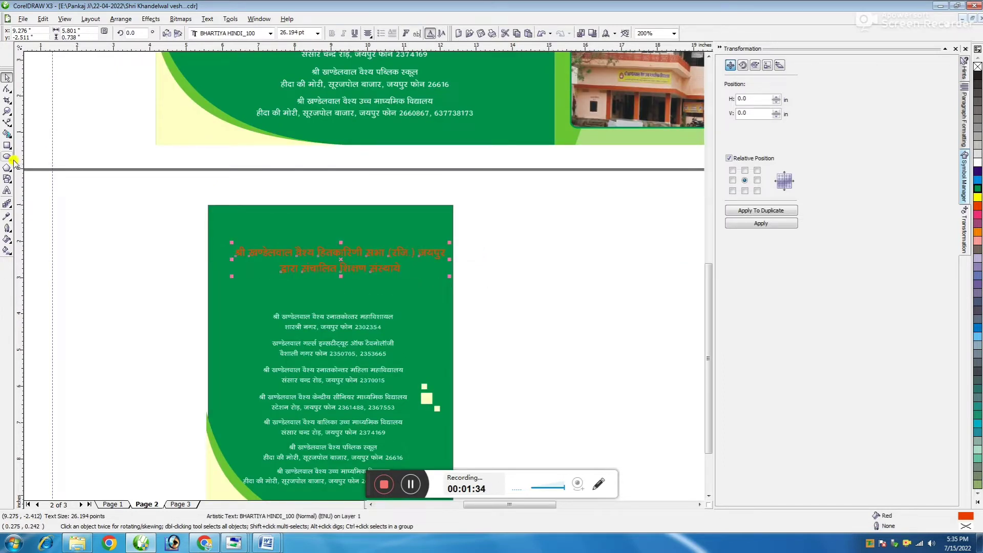
# Draw a full-width heading band about 6.75 × 1.64 in across the green rectangle, with pale yellow fill and outline.
pyautogui.click(7, 145)
pyautogui.moveTo(207, 231); pyautogui.dragTo(453, 297)
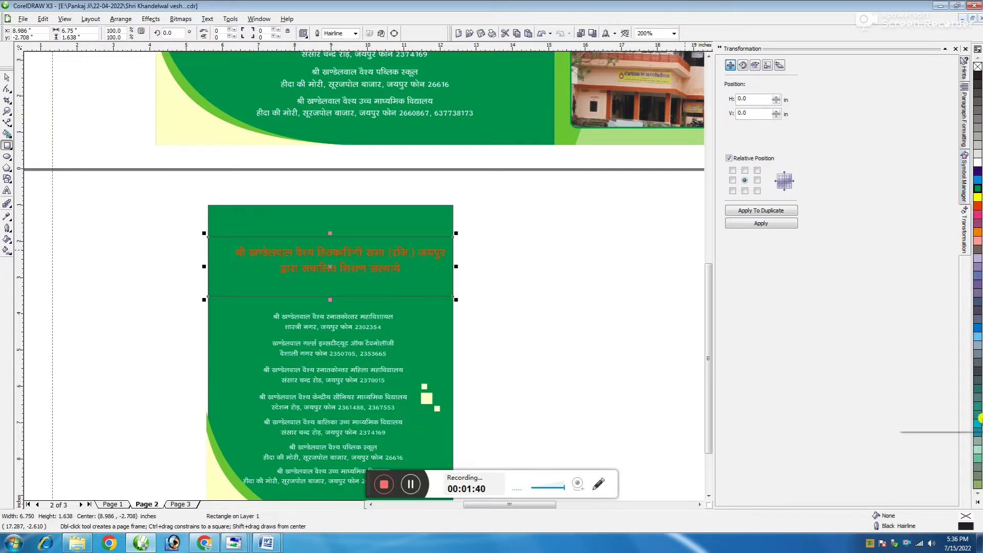
pyautogui.click(977, 503)
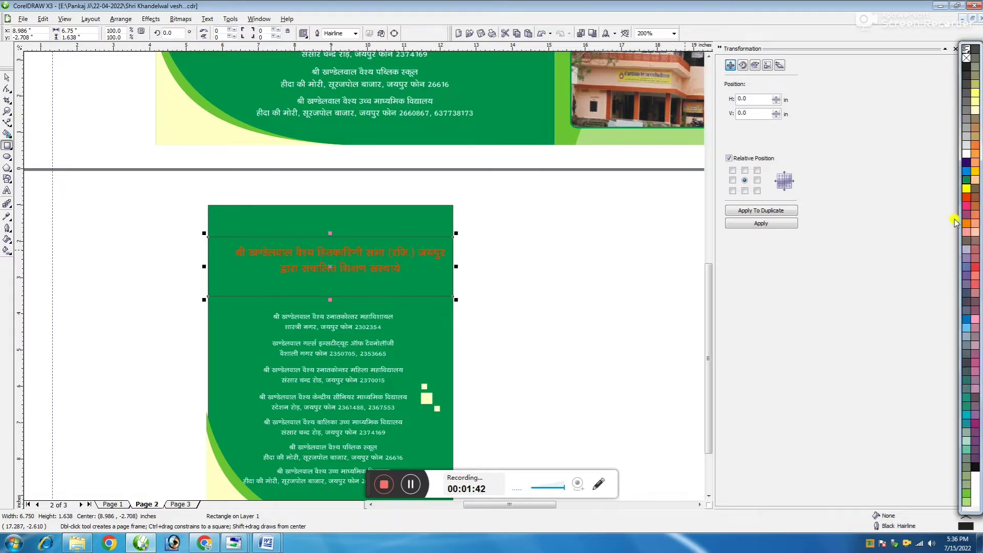
pyautogui.click(975, 110)
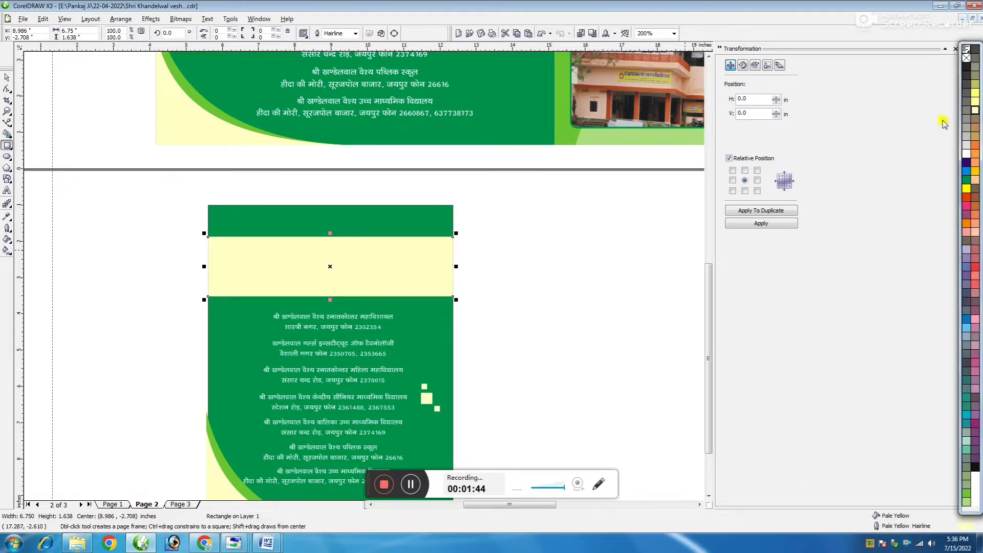
pyautogui.click(7, 76)
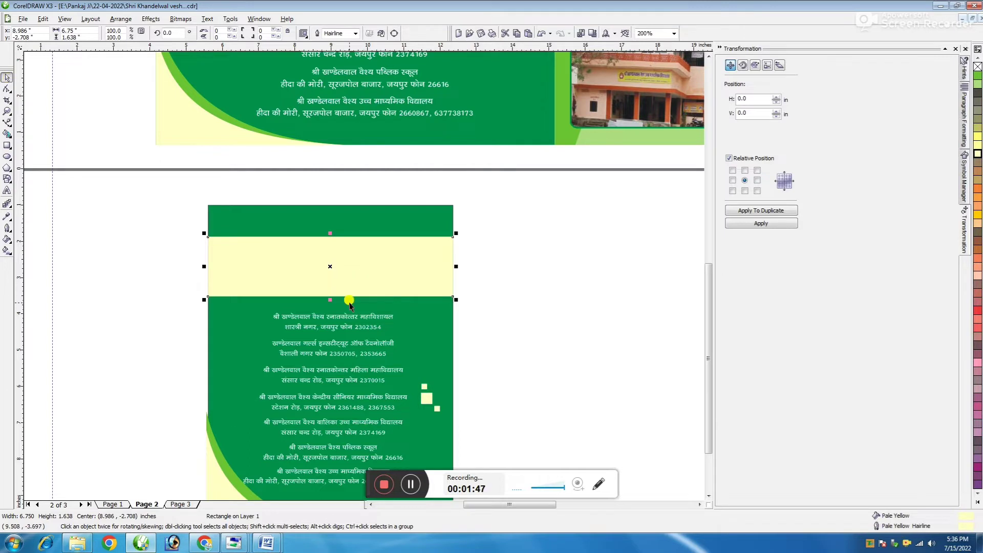
# Duplicate the pale yellow band as a thin strip about 0.14 in high along its top edge and fill it chartreuse.
pyautogui.moveTo(330, 300); pyautogui.dragTo(333, 247)
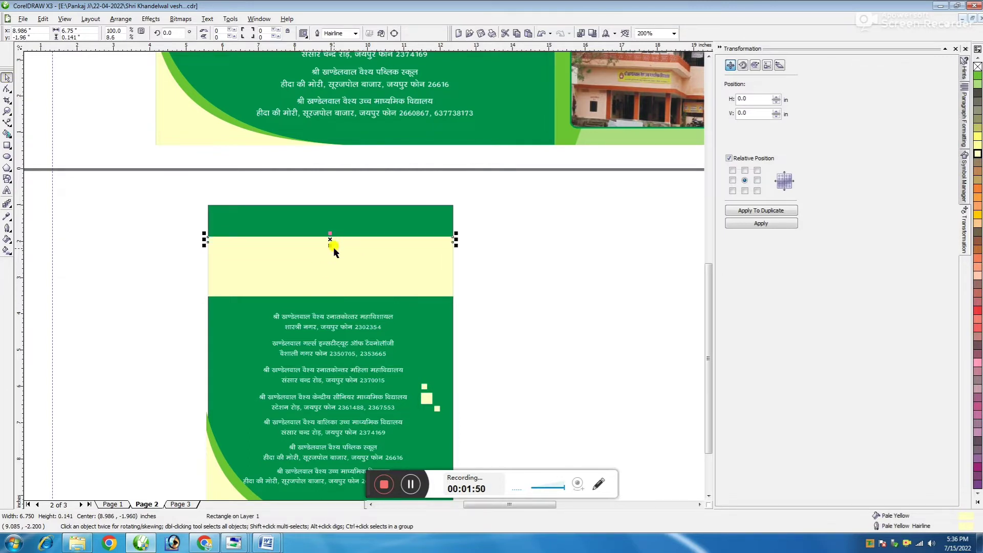
pyautogui.click(978, 78)
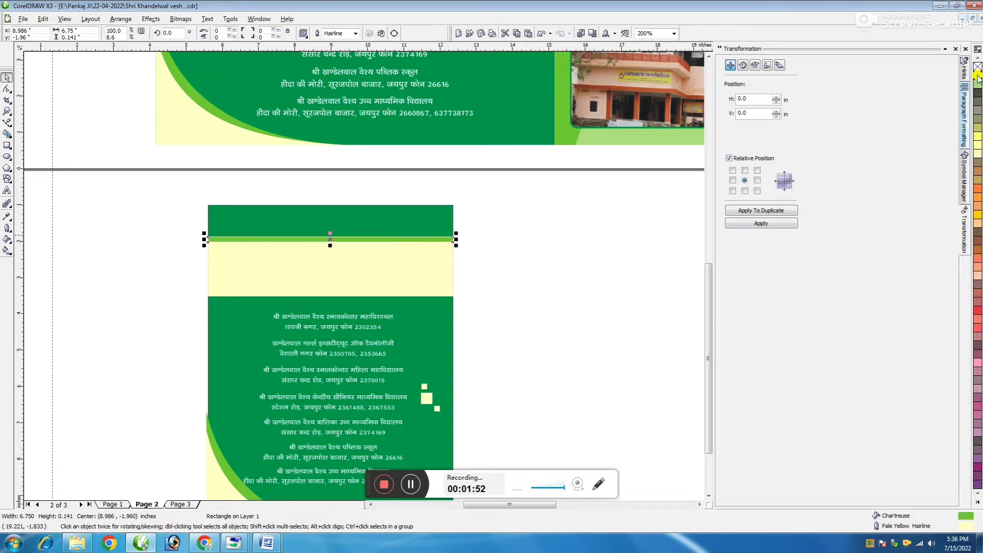
pyautogui.keyDown('shift'); pyautogui.click(451, 290); pyautogui.keyUp('shift')
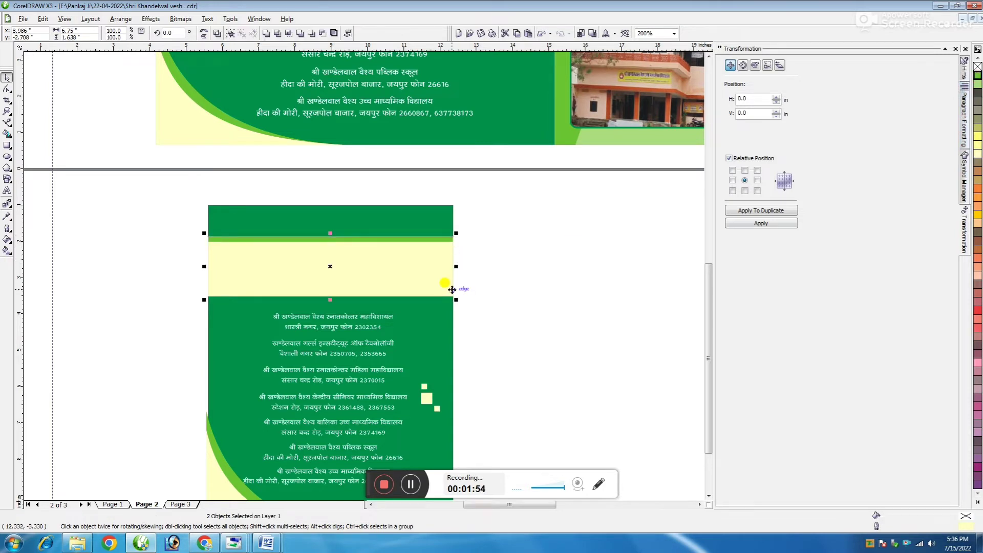
pyautogui.click(517, 257)
# Remove the outline from the chartreuse strip at the top of the heading band.
pyautogui.scroll(3, 388, 246)
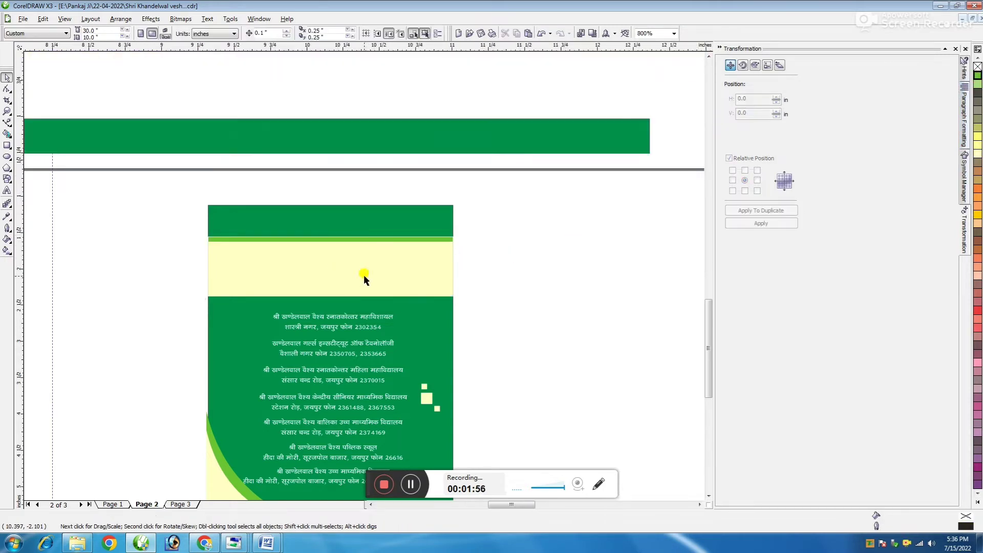
pyautogui.click(430, 259)
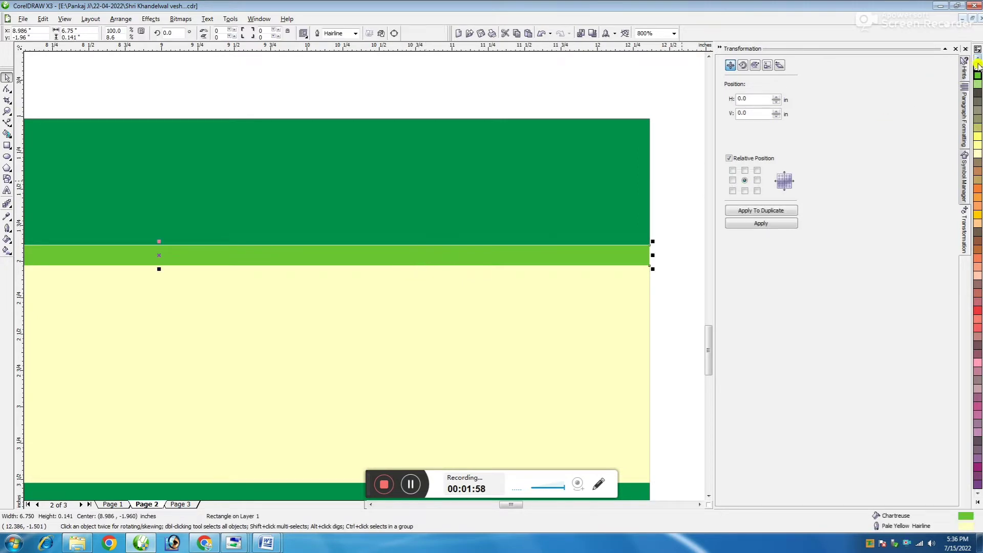
pyautogui.click(621, 259)
pyautogui.press('Escape')
pyautogui.scroll(-1, 492, 270)
pyautogui.click(418, 272)
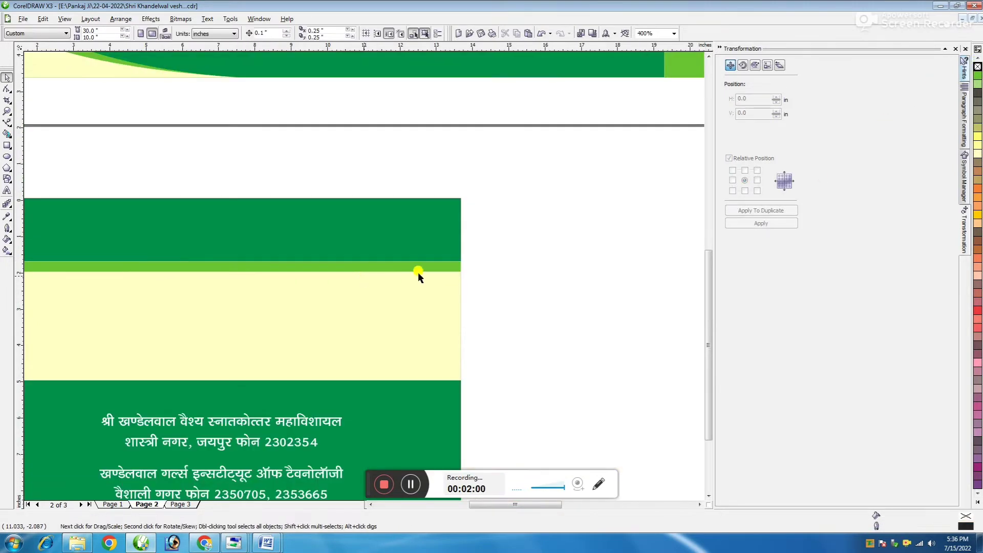
pyautogui.scroll(-1, 496, 267)
# Bring the red heading in front of the pale yellow band and centre it horizontally on the band.
pyautogui.moveTo(496, 271); pyautogui.dragTo(177, 351)
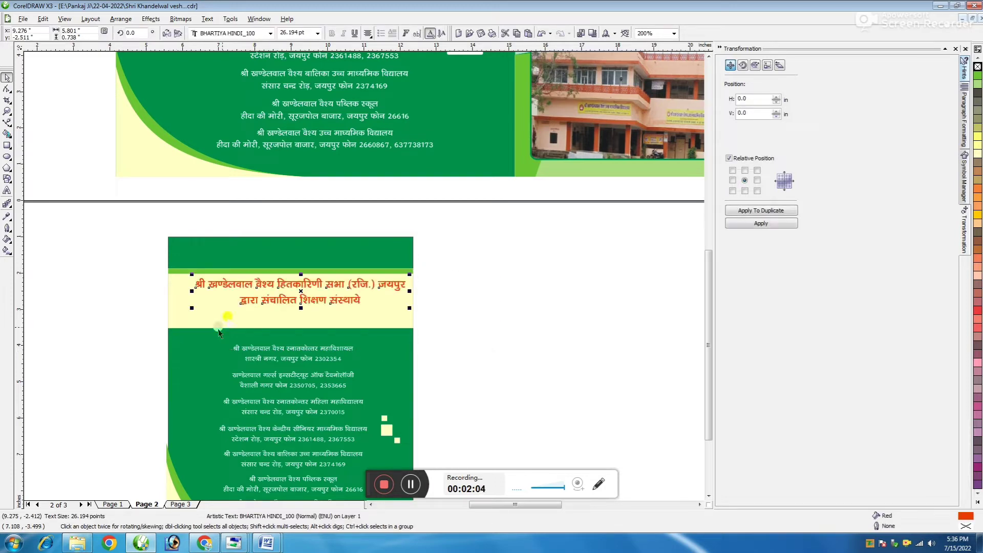
pyautogui.scroll(1, 364, 275)
pyautogui.keyDown('shift'); pyautogui.click(367, 306); pyautogui.keyUp('shift')
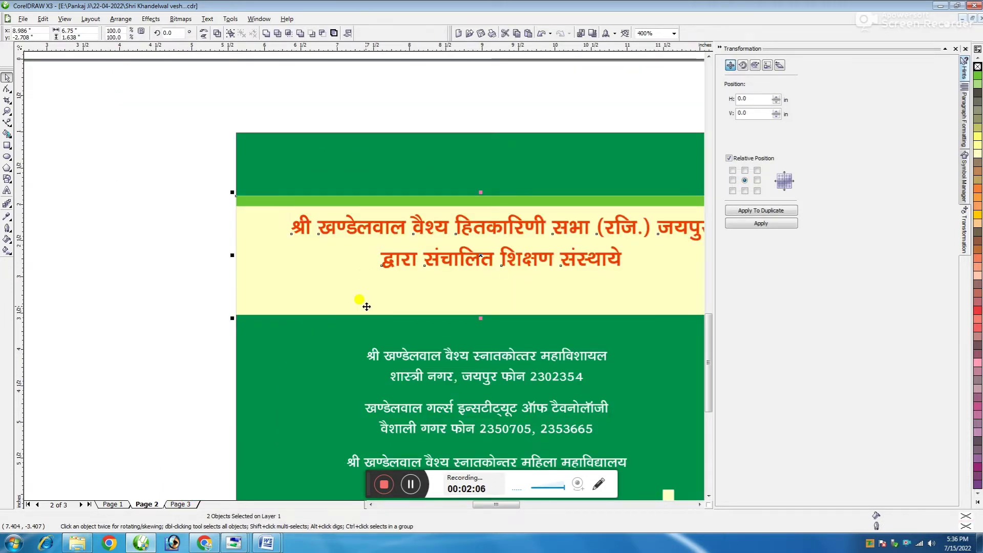
pyautogui.scroll(-1, 367, 306)
pyautogui.click(571, 293)
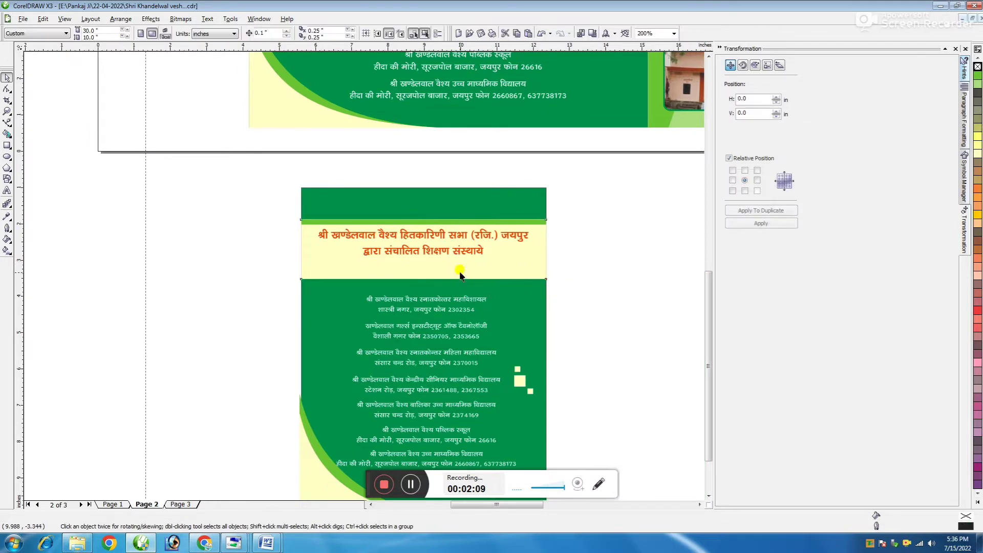
pyautogui.scroll(-1, 395, 330)
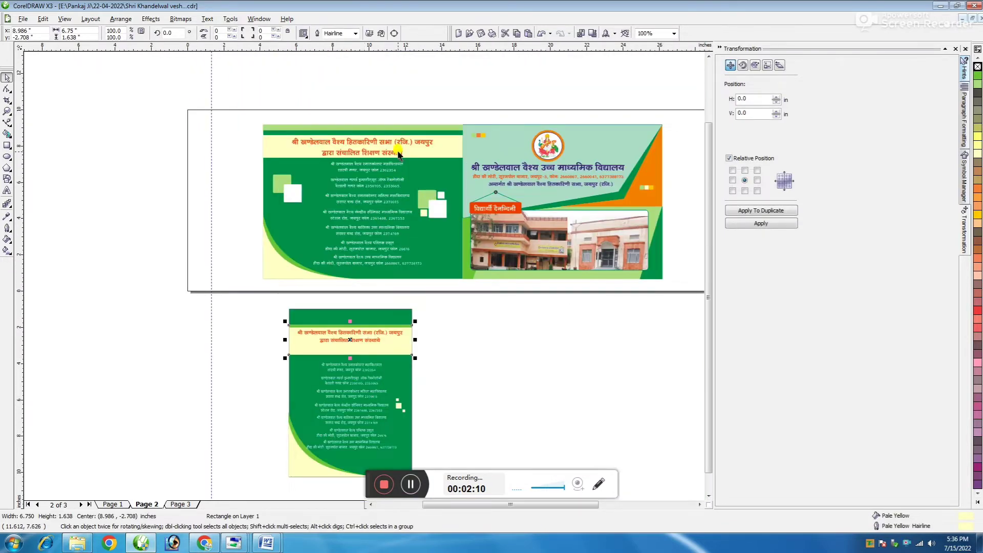
# Replace the wrong character before रजि. in the heading's first line with an opening parenthesis.
pyautogui.click(436, 131)
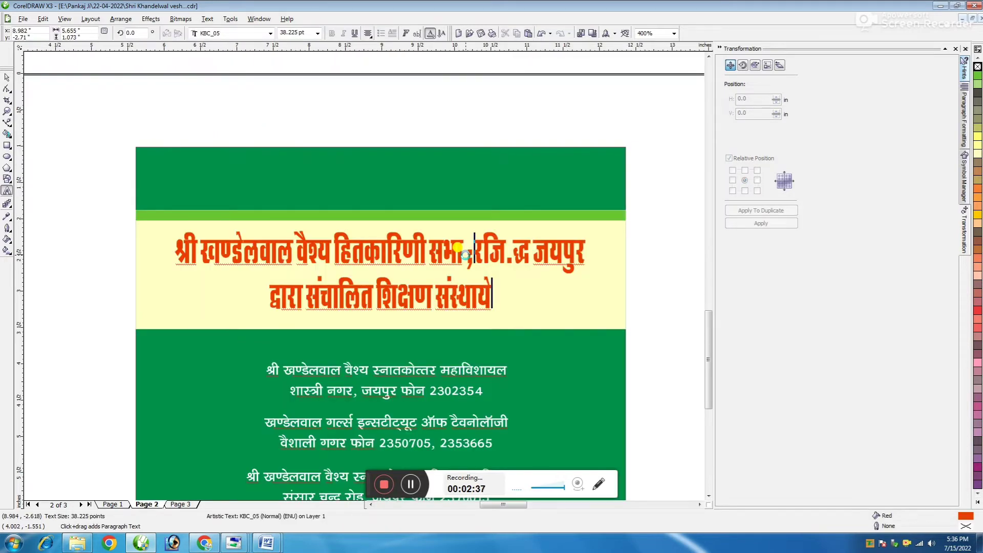
pyautogui.write(';')
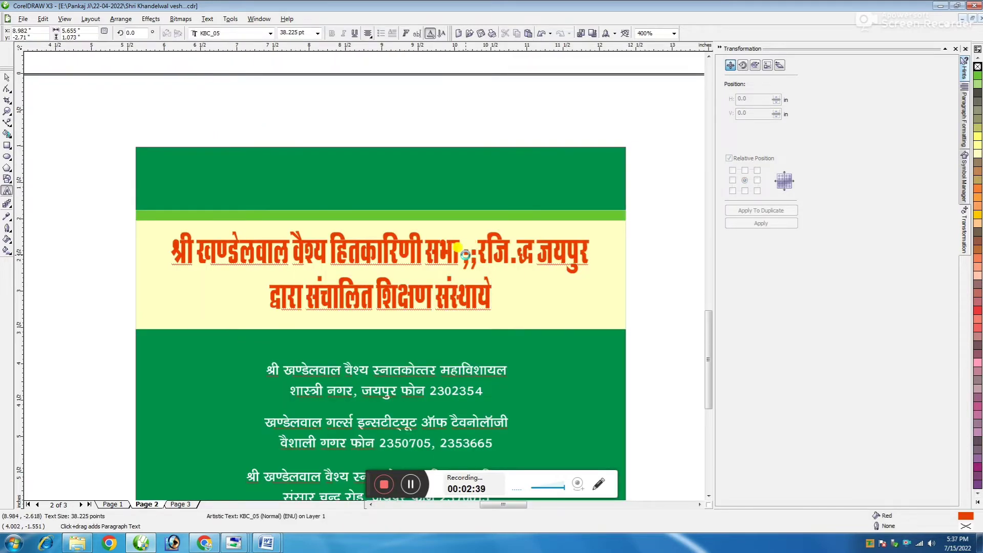
pyautogui.press('BackSpace')
pyautogui.press('BackSpace')
pyautogui.press('BackSpace')
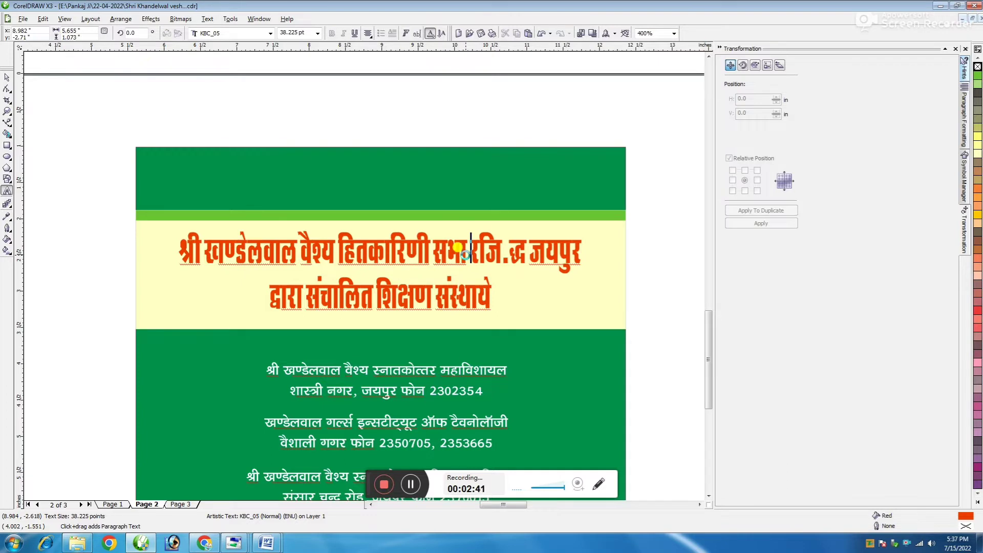
pyautogui.write('k(')
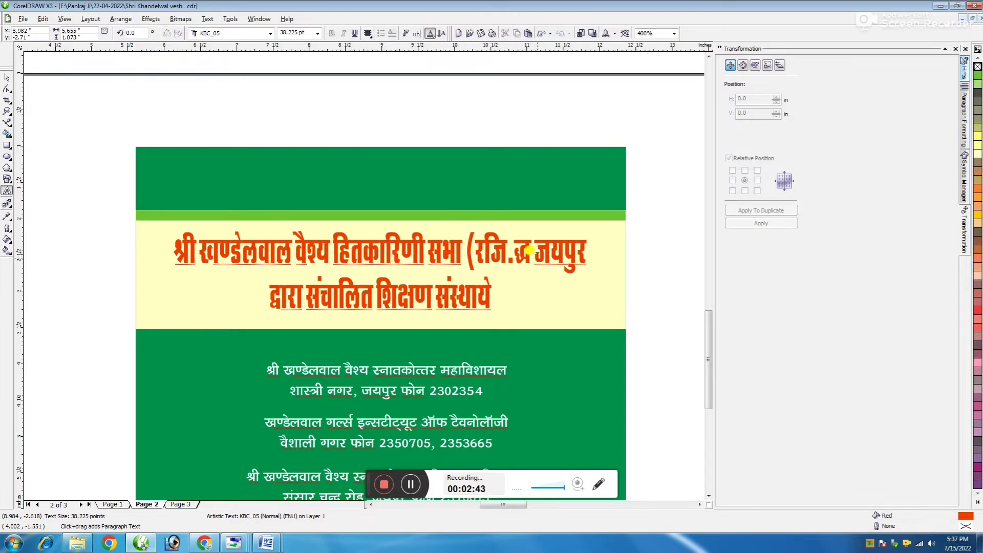
# Replace the wrong character after रजि. in the heading's first line with a closing parenthesis.
pyautogui.moveTo(513, 257); pyautogui.dragTo(530, 253)
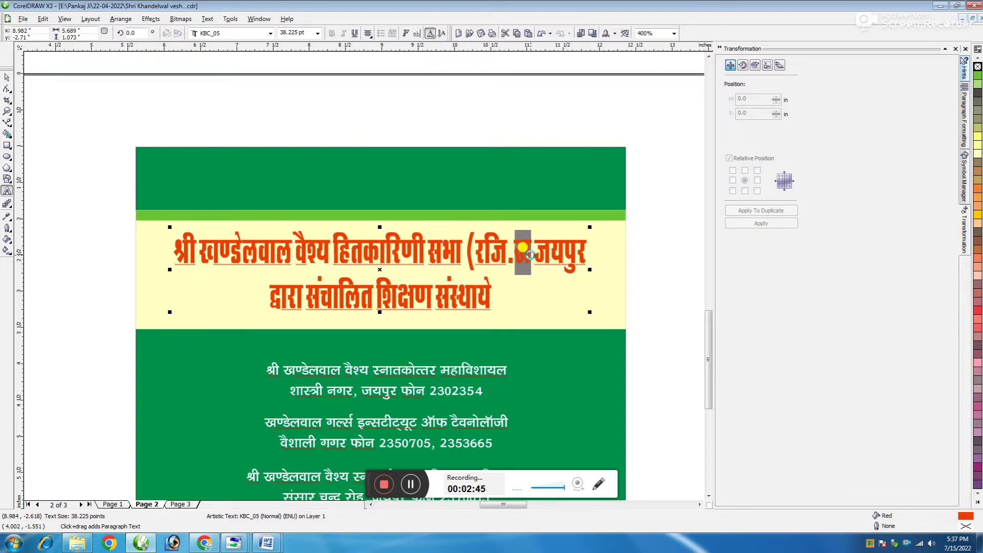
pyautogui.write(')')
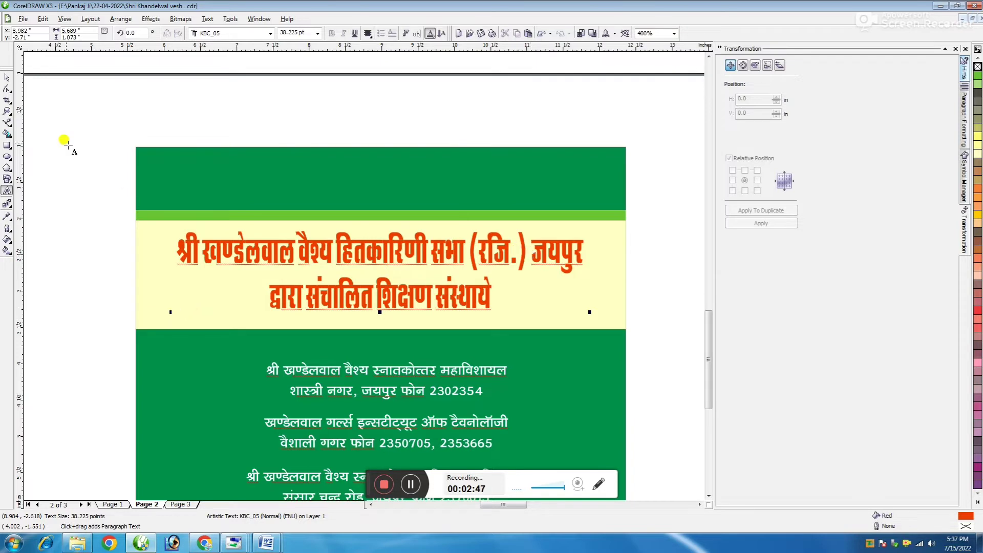
pyautogui.hotkey('ctrl', 'space')
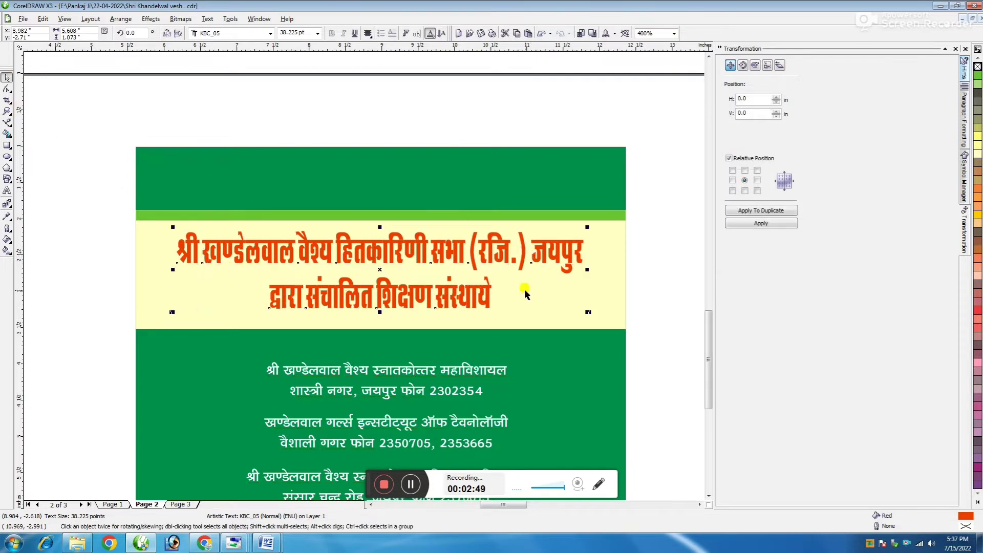
# Enlarge the red two-line heading on the pale yellow band to about 5.91 in wide and 1.19 in high.
pyautogui.moveTo(588, 270); pyautogui.dragTo(598, 269)
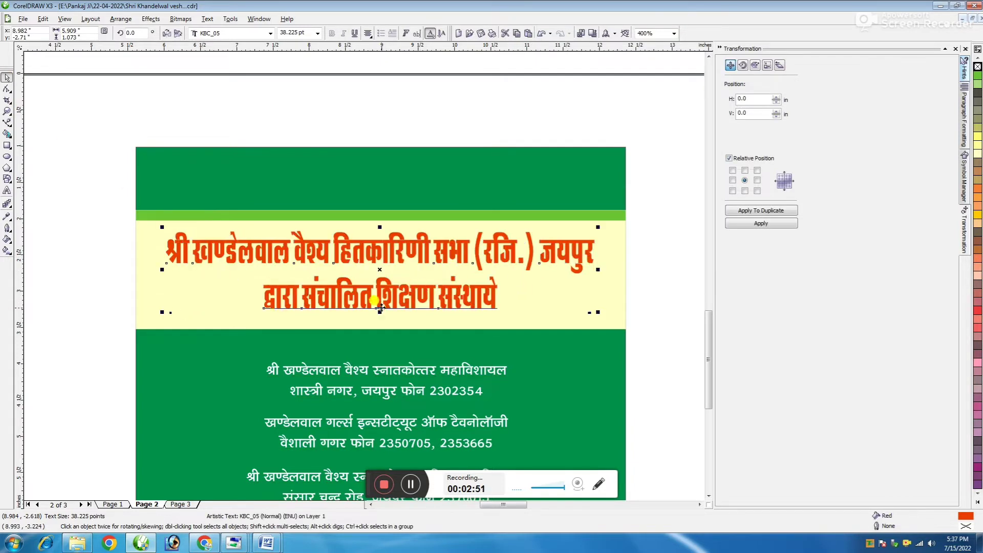
pyautogui.moveTo(381, 311); pyautogui.dragTo(381, 321)
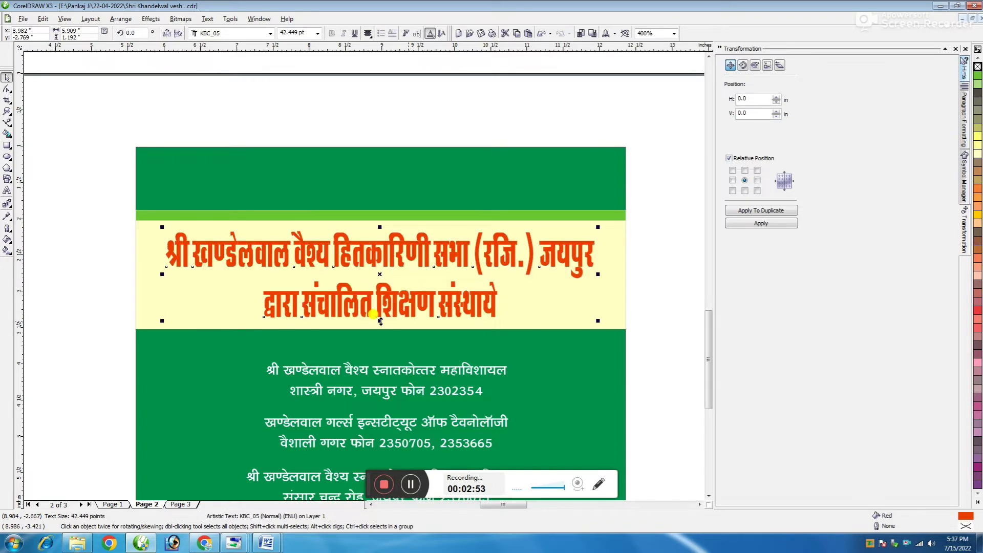
pyautogui.scroll(-2, 364, 276)
pyautogui.scroll(-2, 364, 275)
pyautogui.click(422, 222)
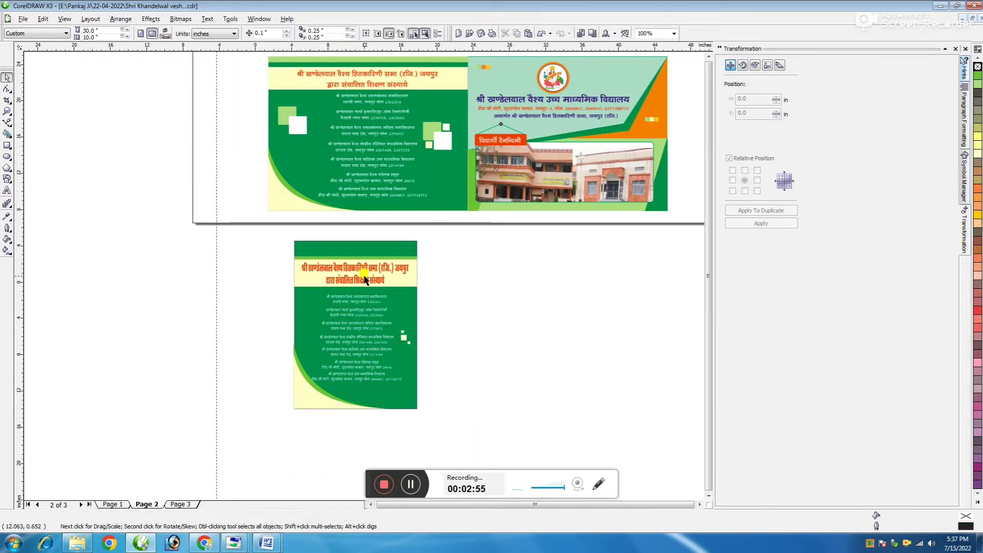
# Duplicate the 6.75 × 9.25 in green background with a 6.75 in horizontal offset, and move the copy away to leave a gap of about 1.33 in.
pyautogui.scroll(-1, 364, 277)
pyautogui.scroll(1, 364, 277)
pyautogui.scroll(-1, 365, 331)
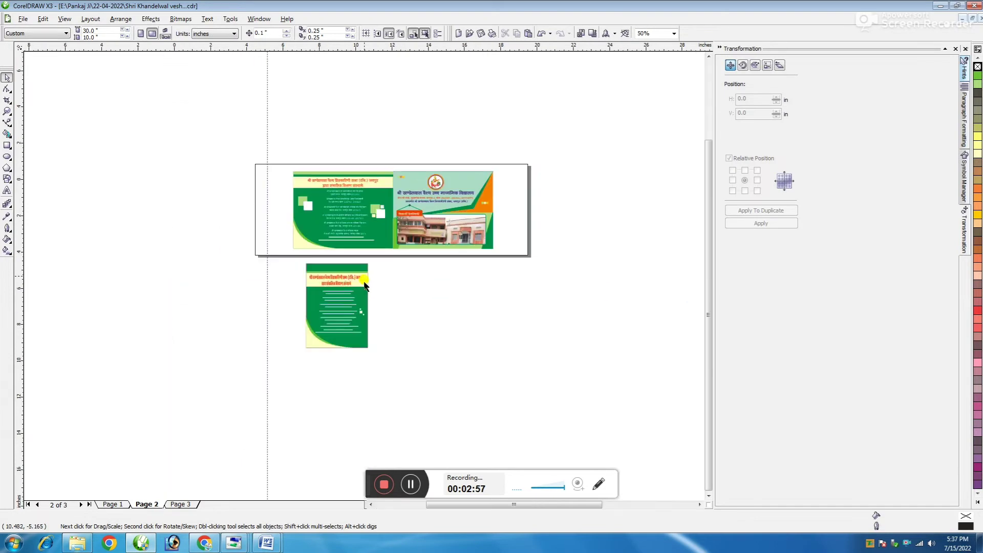
pyautogui.scroll(1, 336, 440)
pyautogui.click(378, 252)
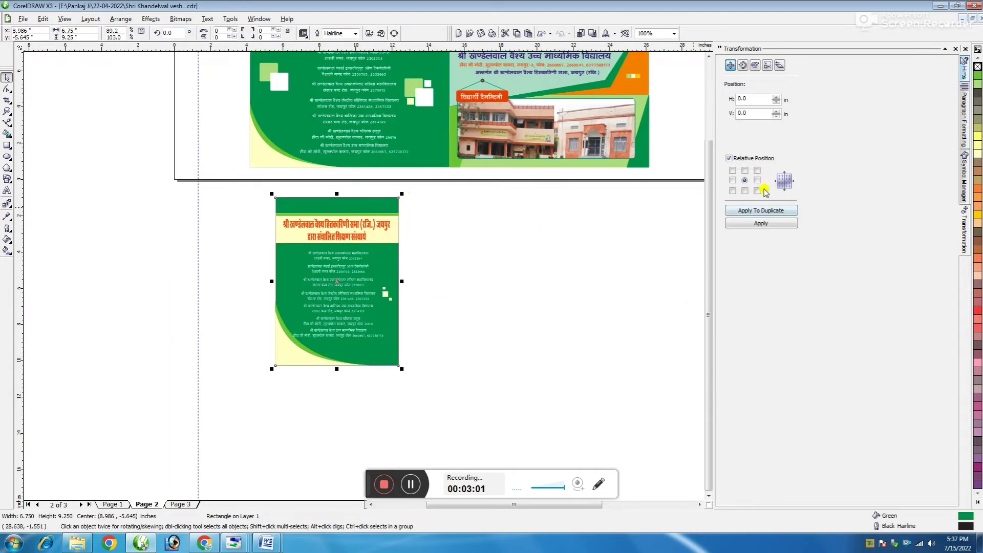
pyautogui.click(761, 210)
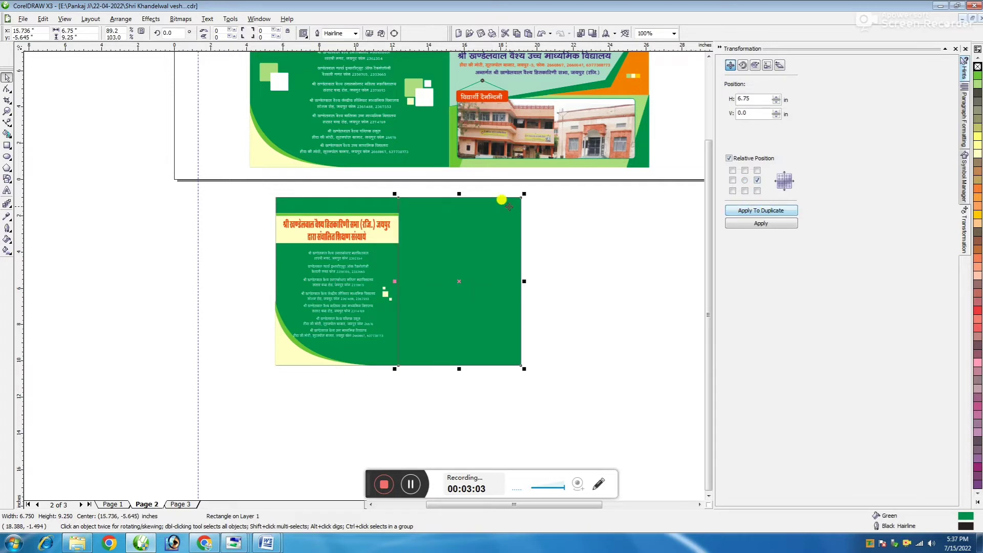
pyautogui.moveTo(468, 211); pyautogui.dragTo(491, 209)
pyautogui.scroll(1, 414, 225)
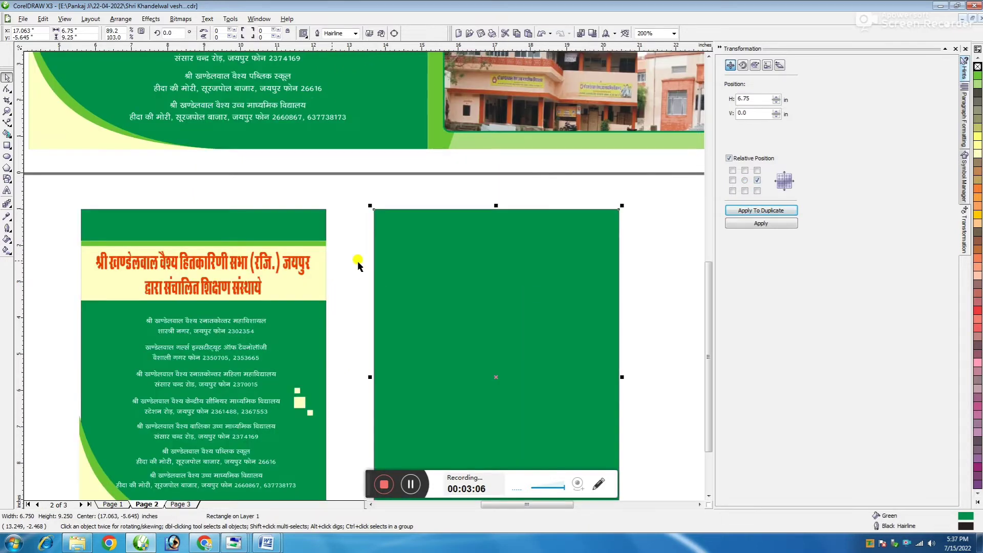
# Draw a rectangle about 1.33 × 9.25 in filling the gap between the two green panels, with Deep Yellow fill and outline.
pyautogui.click(7, 145)
pyautogui.moveTo(326, 209); pyautogui.dragTo(371, 451)
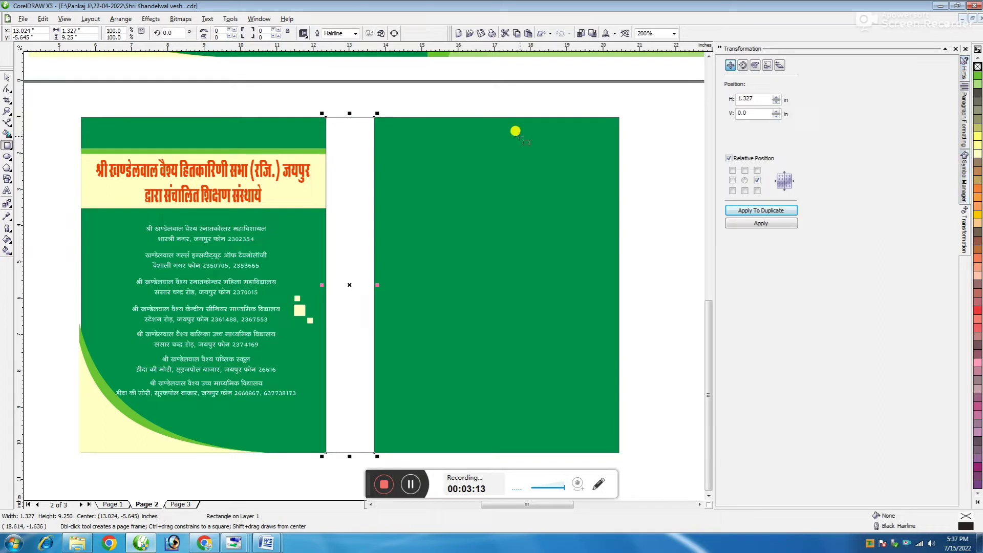
pyautogui.click(8, 80)
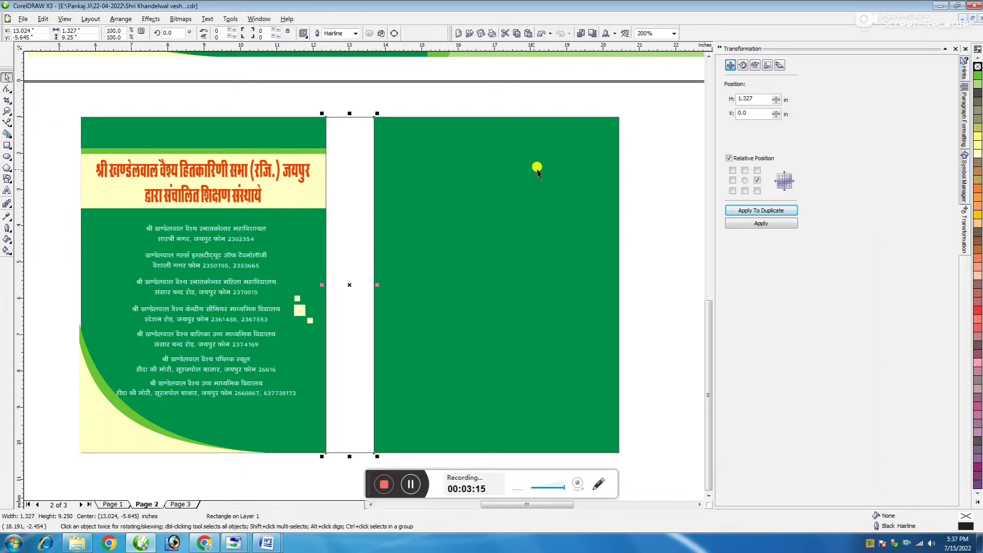
pyautogui.click(977, 216)
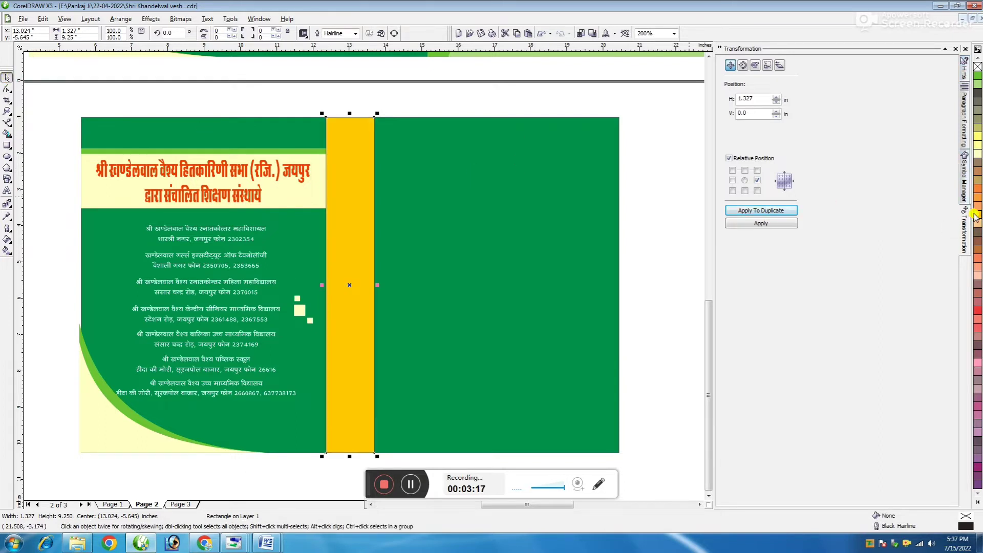
pyautogui.rightClick(977, 215)
pyautogui.scroll(-3, 367, 270)
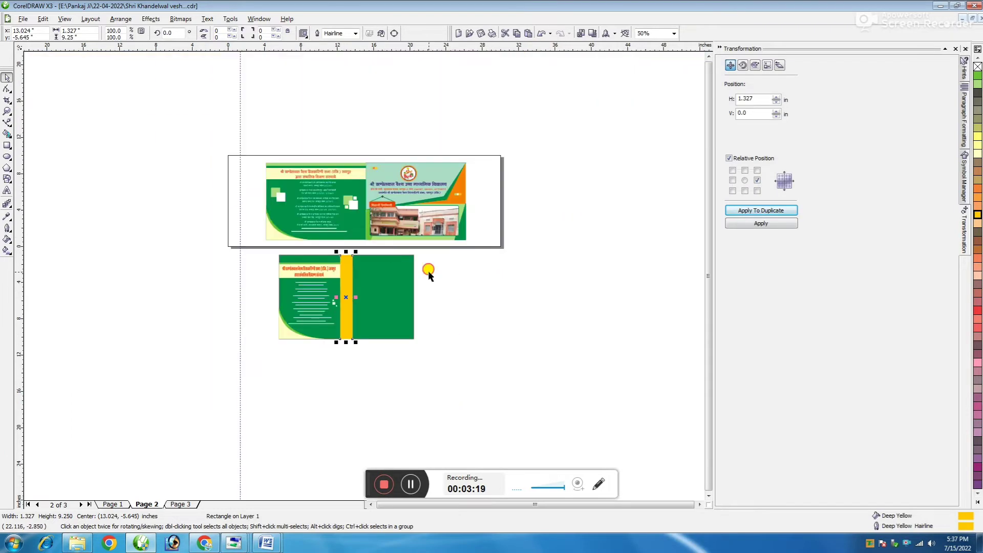
# Narrow the deep yellow spine strip to about half its width and move the blank green panel against its edge.
pyautogui.click(430, 271)
pyautogui.scroll(2, 328, 284)
pyautogui.click(363, 275)
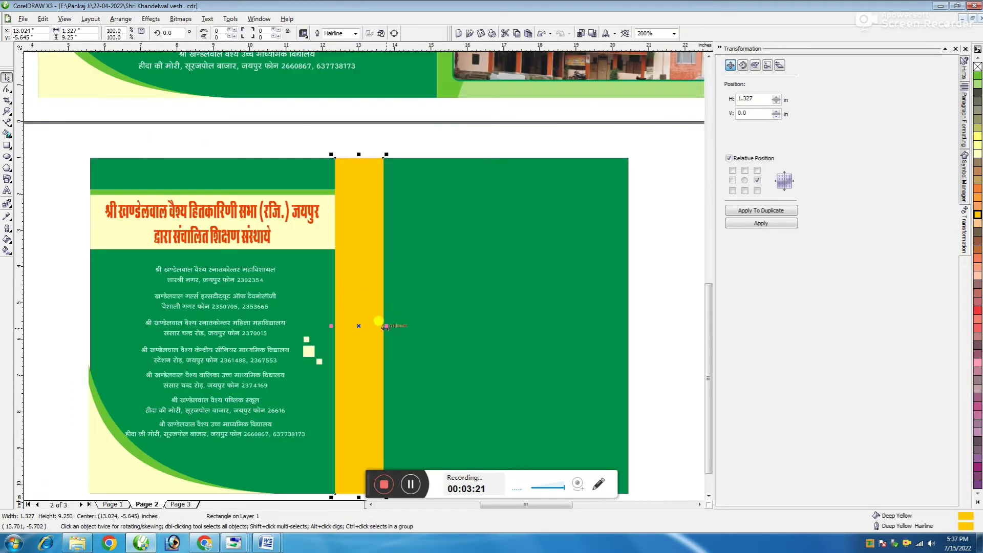
pyautogui.moveTo(383, 326)
pyautogui.mouseDown()
pyautogui.moveTo(360, 330)
pyautogui.moveTo(408, 323)
pyautogui.moveTo(383, 321)
pyautogui.mouseUp()
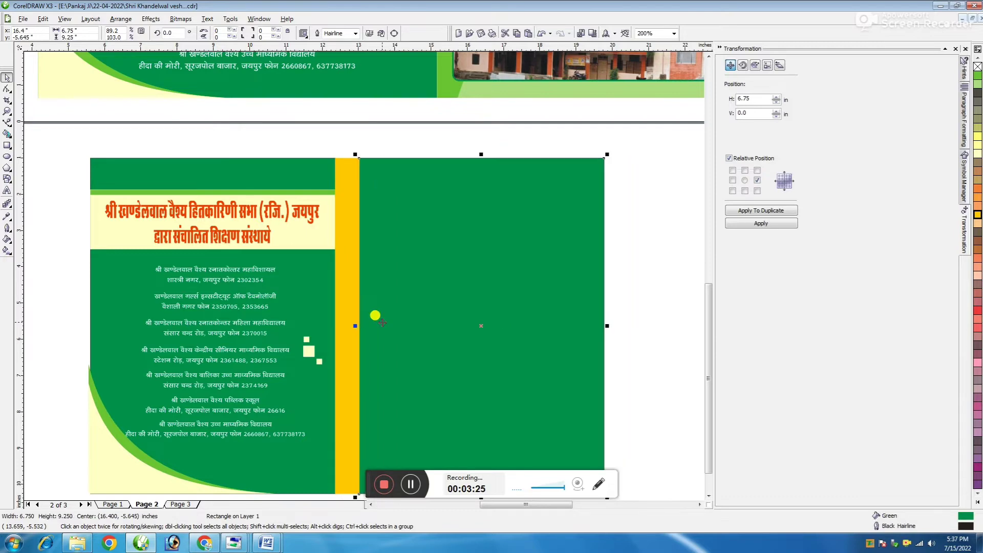
pyautogui.scroll(-1, 383, 321)
pyautogui.scroll(2, 361, 272)
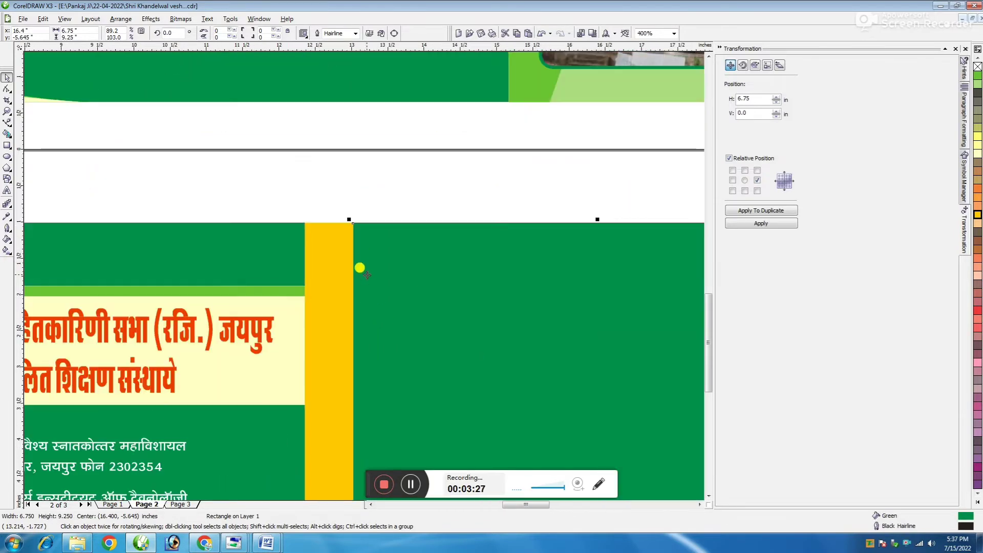
pyautogui.scroll(1, 351, 235)
# Remove the outline from the blank green front panel beside the yellow spine.
pyautogui.keyDown('shift'); pyautogui.click(231, 253); pyautogui.keyUp('shift')
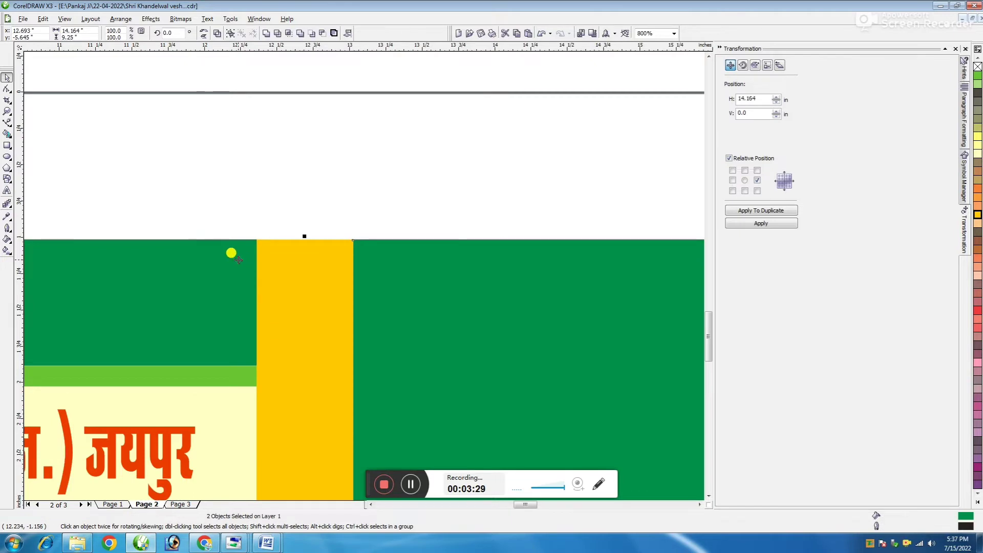
pyautogui.click(402, 252)
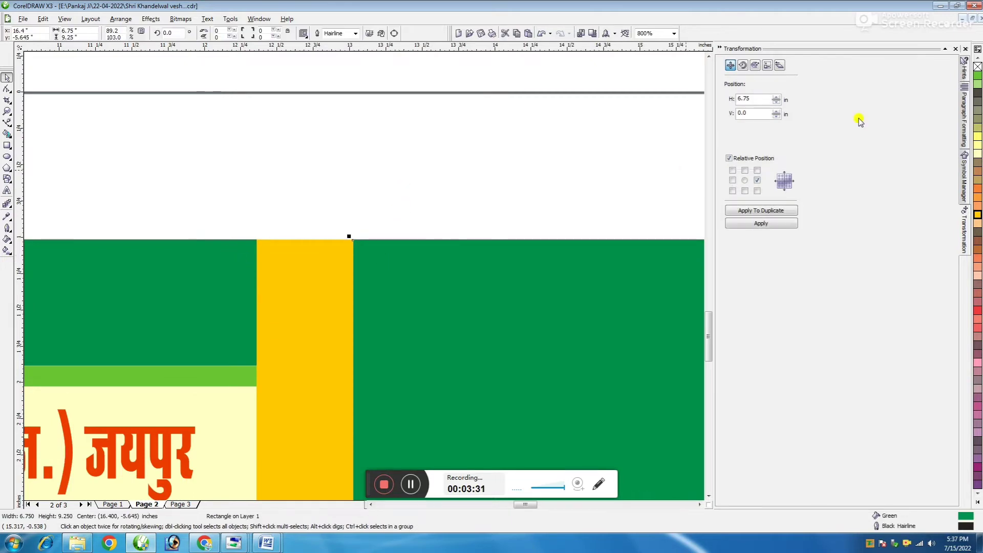
pyautogui.rightClick(977, 67)
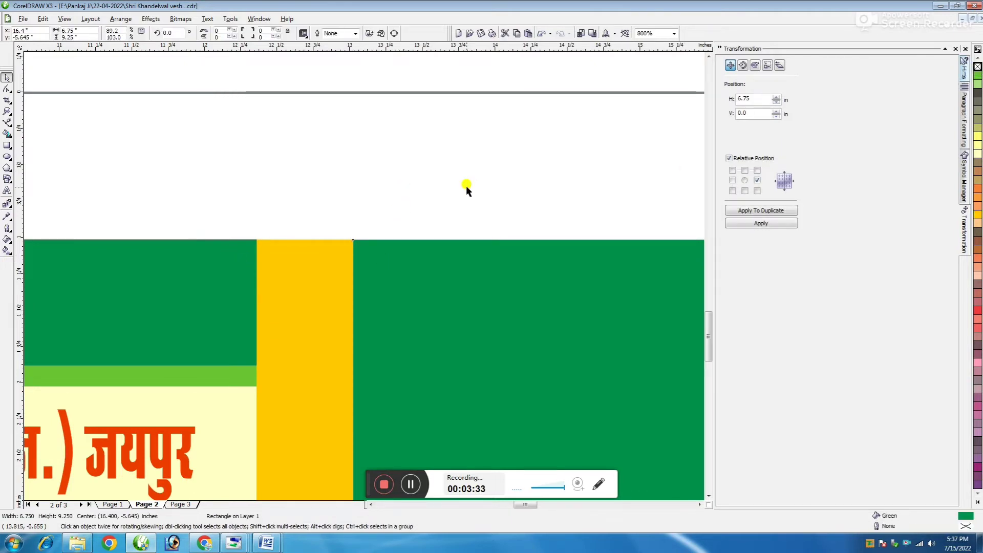
pyautogui.moveTo(373, 270); pyautogui.dragTo(357, 270)
pyautogui.scroll(-3, 358, 272)
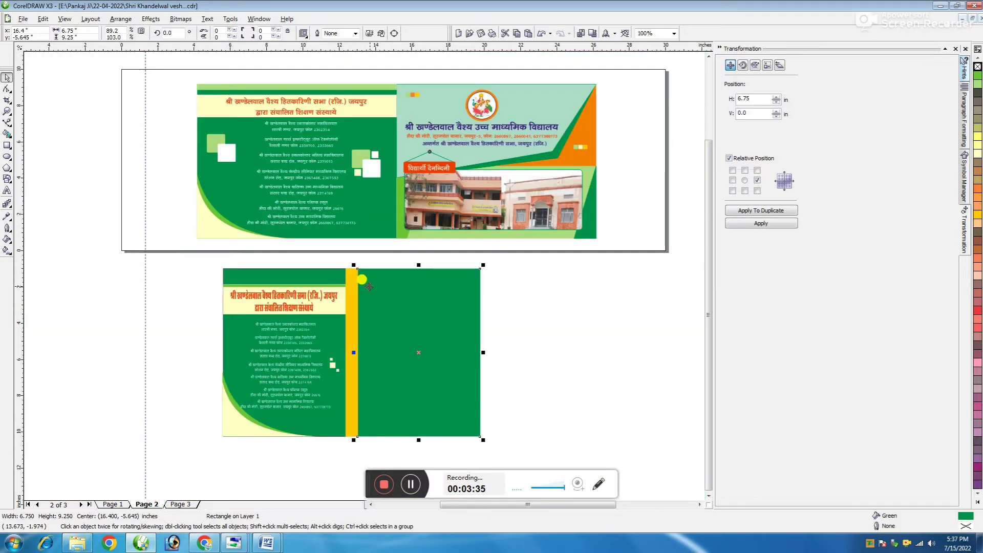
# Copy the round Saraswati emblem from the original front cover to the upper middle of the blank green panel.
pyautogui.click(569, 296)
pyautogui.moveTo(533, 75); pyautogui.dragTo(451, 134)
pyautogui.moveTo(468, 92); pyautogui.dragTo(403, 278)
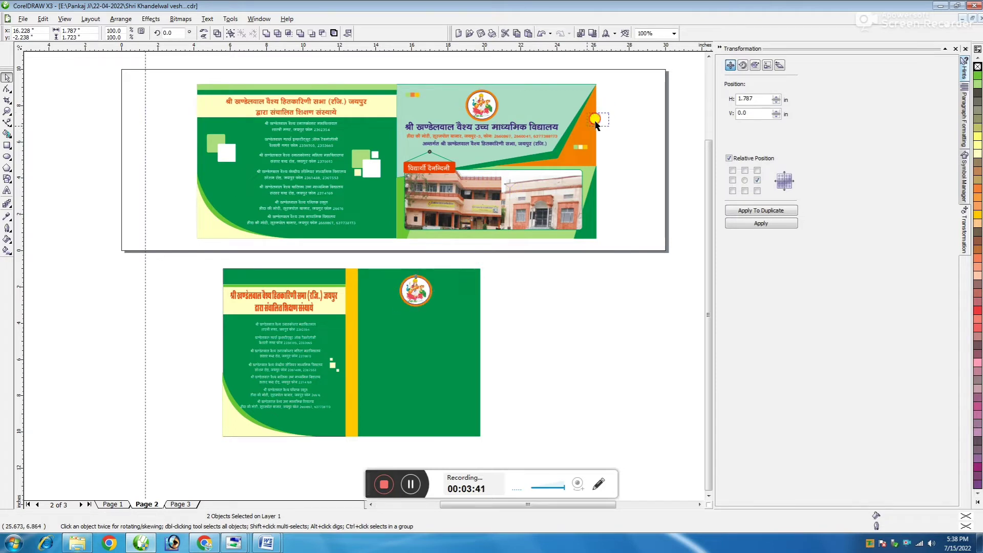
# Copy the three lines of school name and address text from the original front cover below the new emblem, scaled to about 5.43 in wide.
pyautogui.moveTo(596, 122); pyautogui.dragTo(405, 310)
pyautogui.scroll(1, 363, 276)
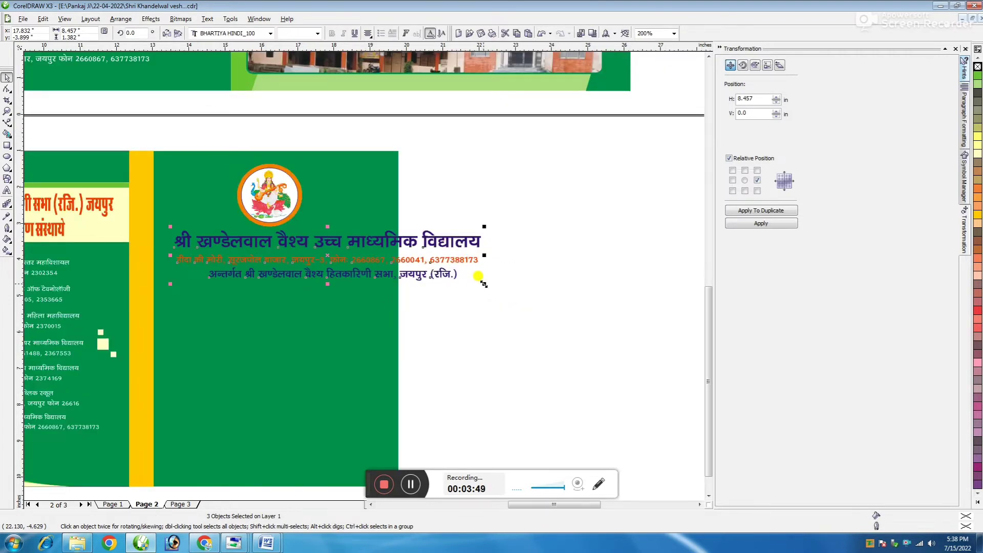
pyautogui.moveTo(484, 284); pyautogui.dragTo(373, 304)
pyautogui.scroll(1, 356, 268)
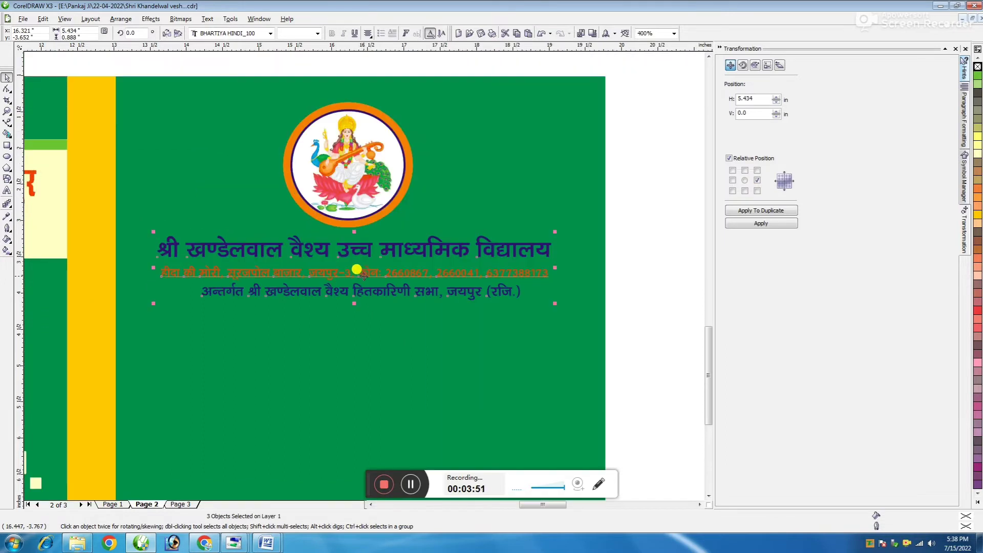
# Shift the three copied text lines slightly lower on the green panel and fill them with Pale Yellow.
pyautogui.moveTo(353, 246); pyautogui.dragTo(361, 251)
pyautogui.click(976, 153)
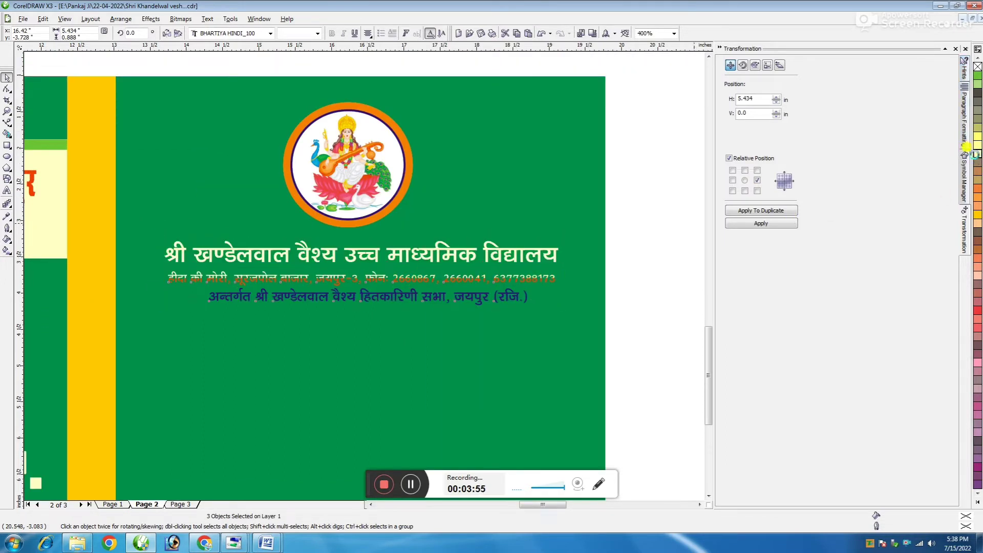
pyautogui.scroll(-2, 414, 313)
# Try Pale Yellow, Murky Green and black outlines on the emblem's inner circle, and set it back to Blue.
pyautogui.click(327, 203)
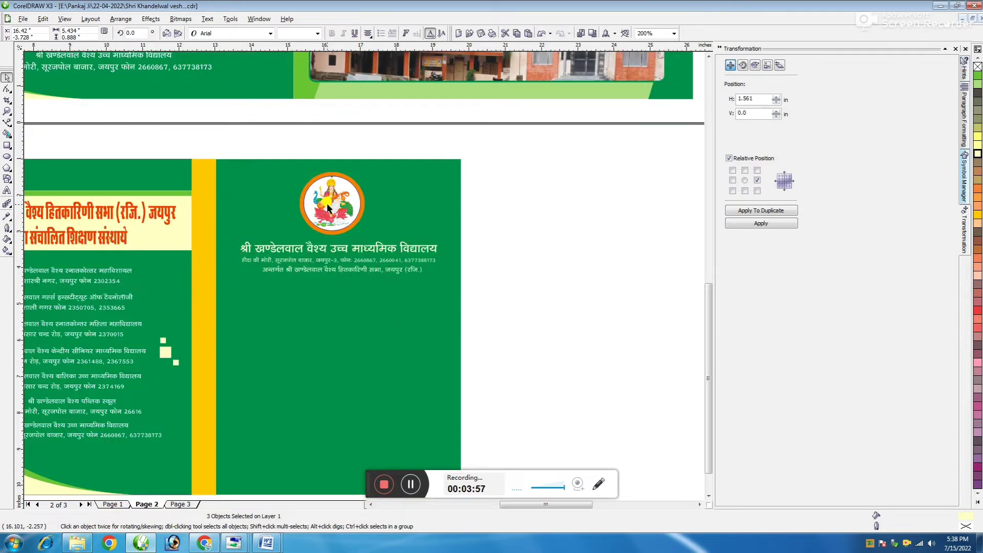
pyautogui.scroll(3, 328, 215)
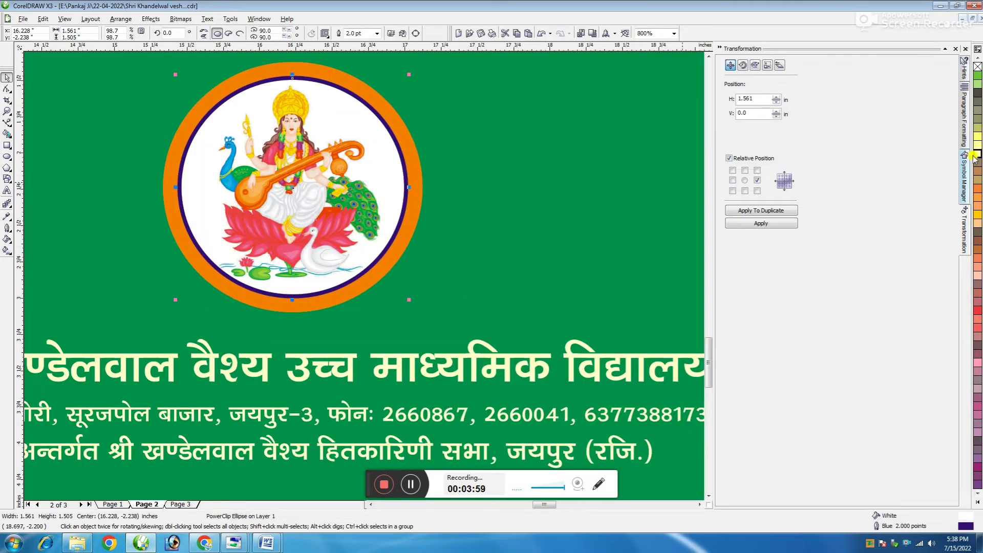
pyautogui.rightClick(979, 159)
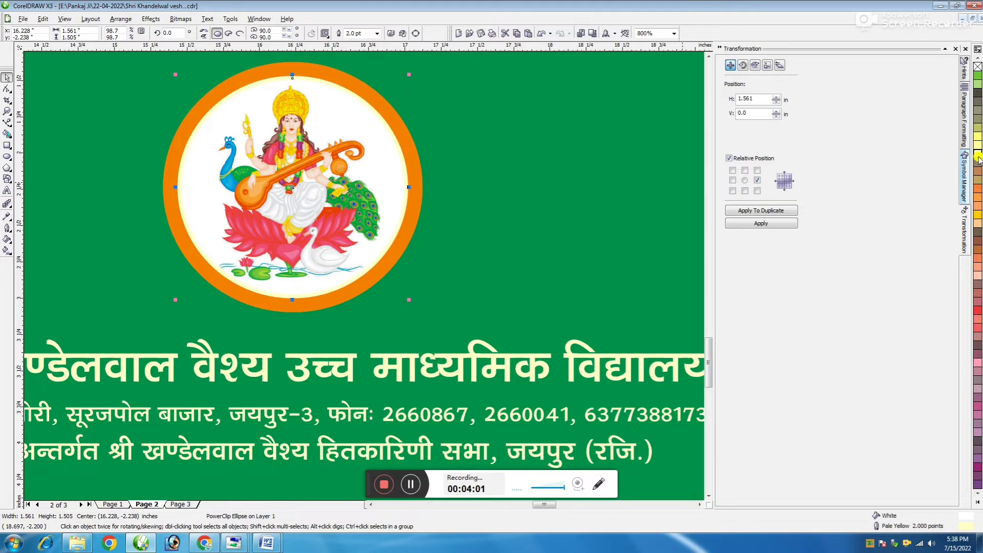
pyautogui.rightClick(978, 95)
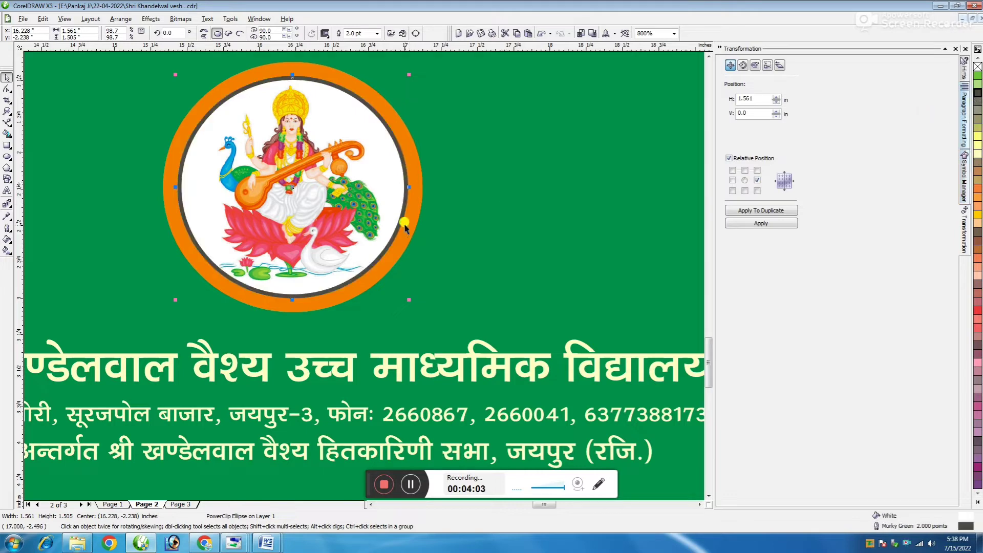
pyautogui.click(973, 500)
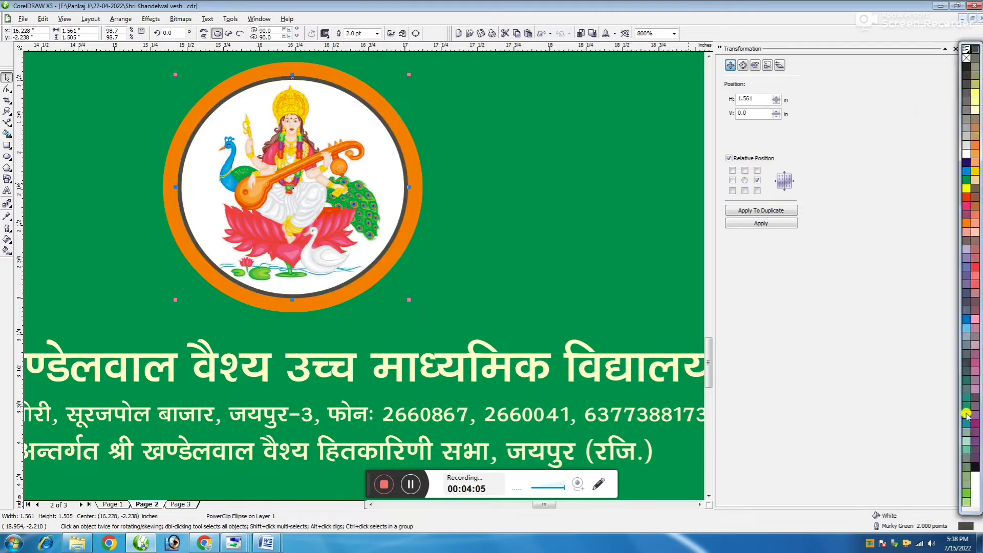
pyautogui.rightClick(975, 467)
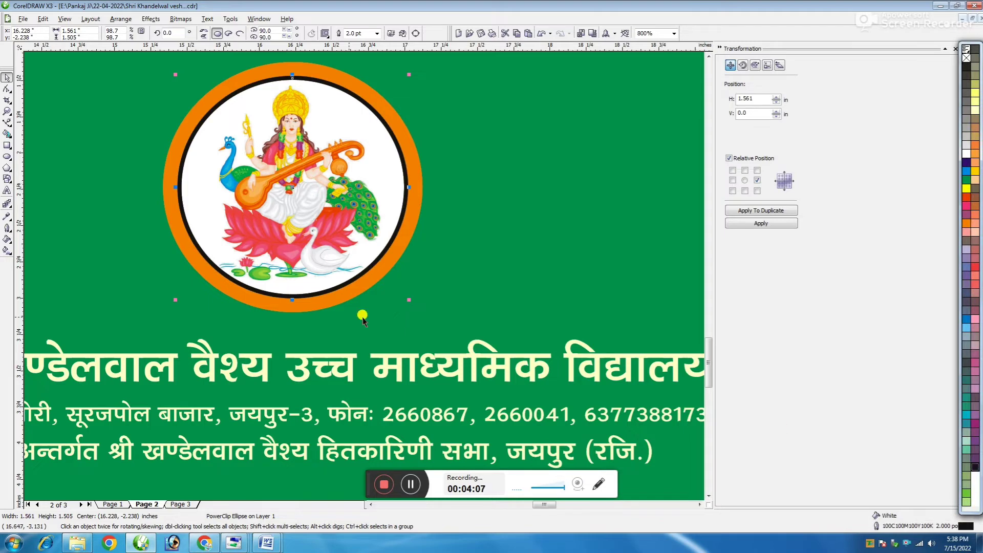
pyautogui.rightClick(966, 161)
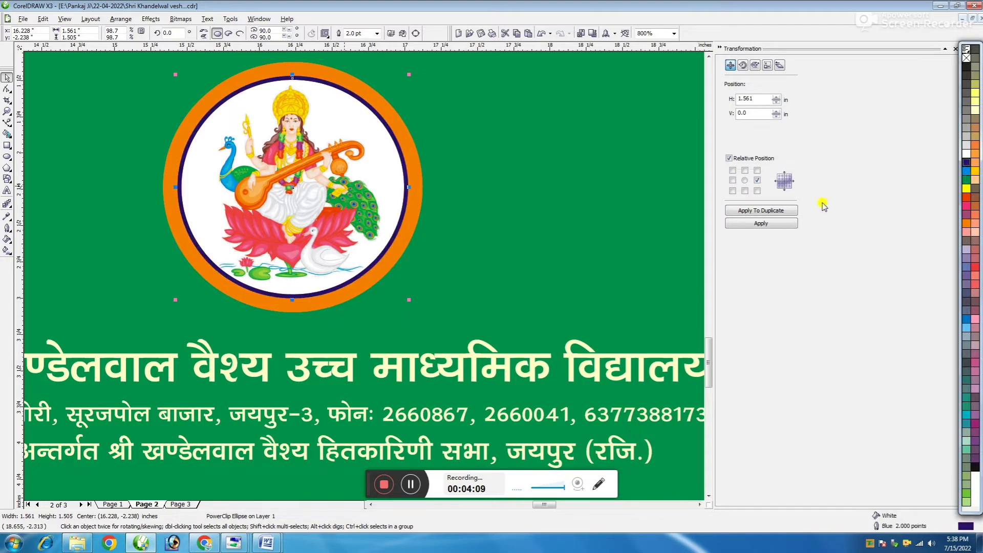
pyautogui.click(322, 314)
pyautogui.scroll(-1, 365, 276)
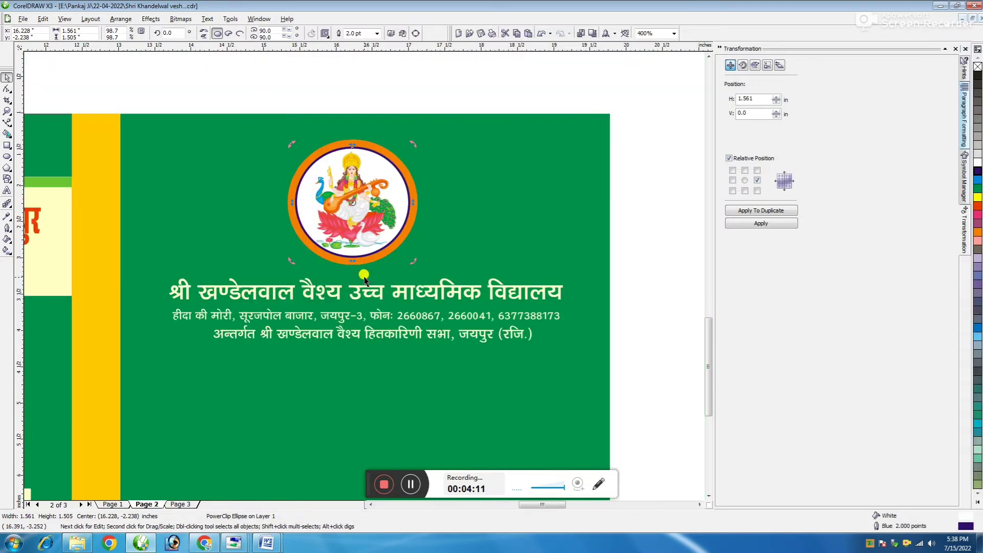
pyautogui.click(729, 222)
pyautogui.scroll(-2, 355, 273)
pyautogui.hotkey('ctrl', 'z')
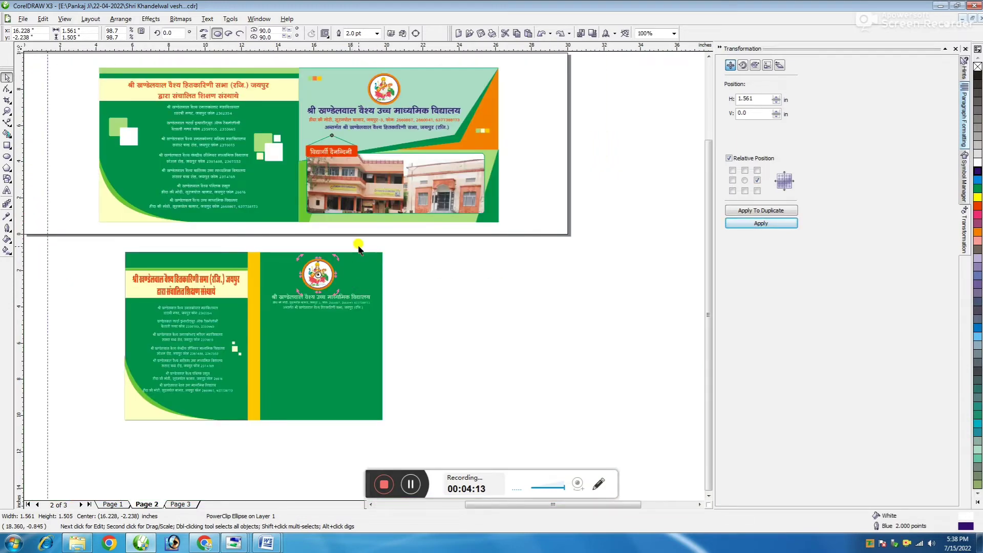
# Copy the row of three small squares from the original front cover to beside the emblem on the green front panel.
pyautogui.click(474, 254)
pyautogui.moveTo(539, 115); pyautogui.dragTo(357, 272)
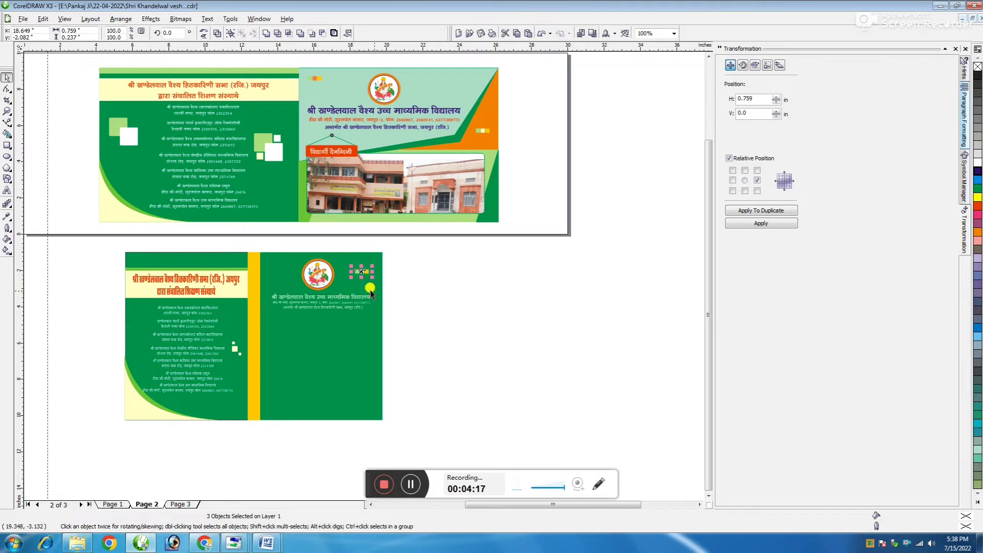
# Copy the title label, building photos and green accents from the original front cover onto the new front panel, scaled to the panel's width.
pyautogui.click(420, 305)
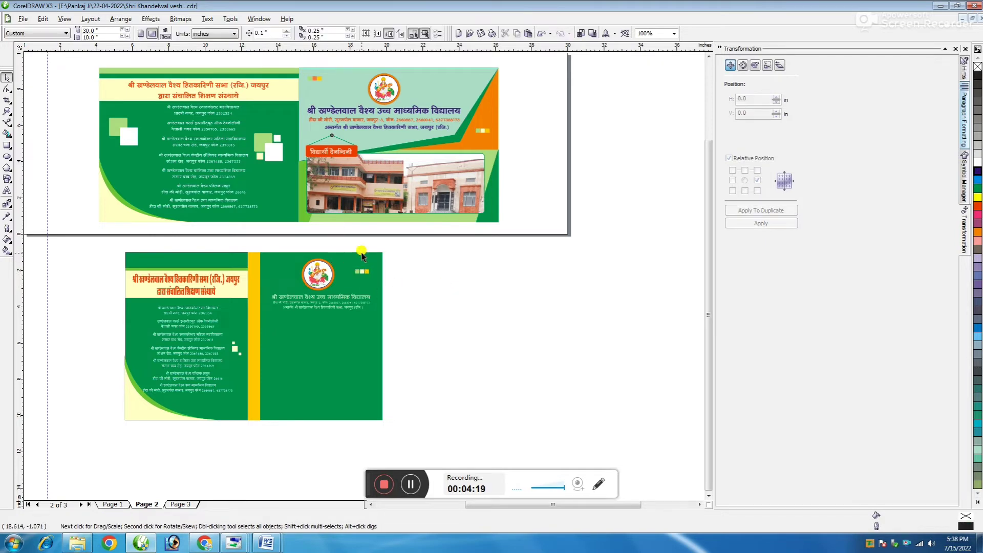
pyautogui.moveTo(514, 247); pyautogui.dragTo(298, 127)
pyautogui.moveTo(349, 150); pyautogui.dragTo(318, 347)
pyautogui.scroll(1, 412, 309)
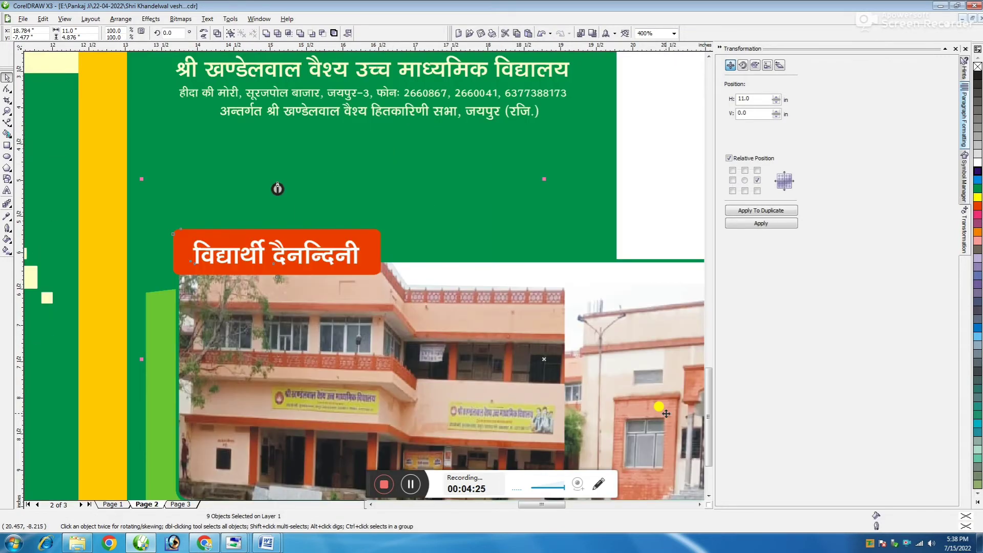
pyautogui.scroll(-1, 364, 277)
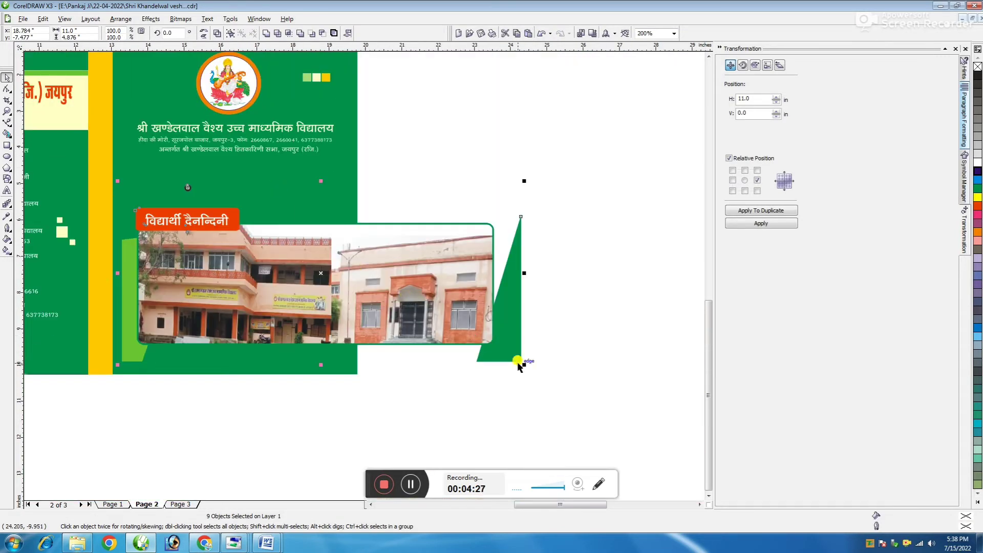
pyautogui.moveTo(523, 363); pyautogui.dragTo(358, 365)
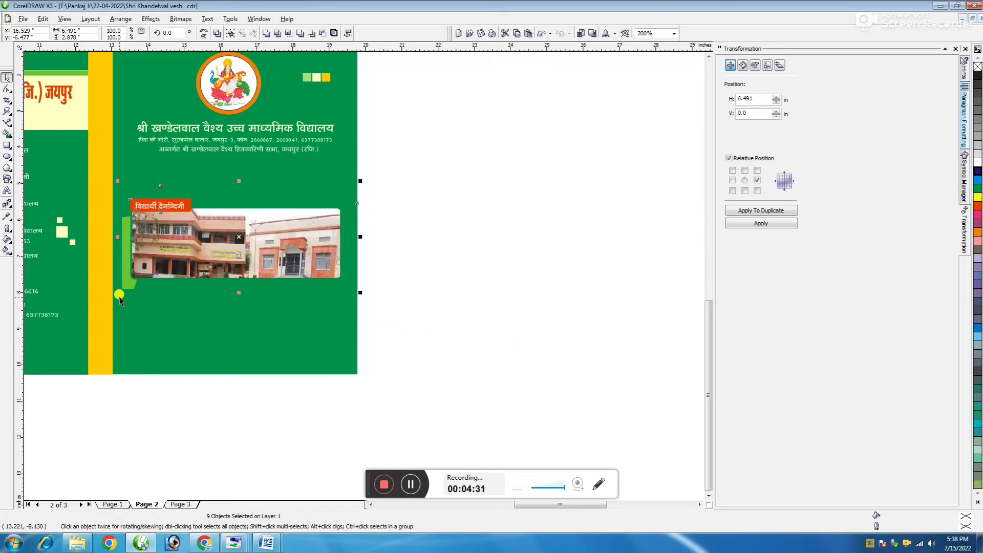
pyautogui.moveTo(118, 295)
pyautogui.mouseDown()
pyautogui.moveTo(113, 289)
pyautogui.moveTo(109, 301)
pyautogui.mouseUp()
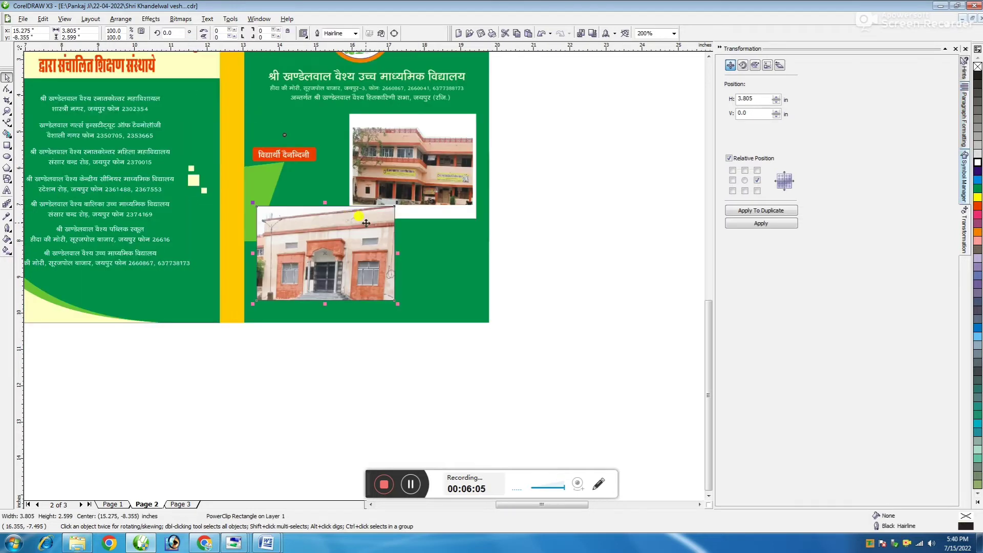
# Shift the lower building photo slightly toward the yellow spine.
pyautogui.scroll(1, 379, 217)
pyautogui.moveTo(373, 288); pyautogui.dragTo(372, 304)
pyautogui.click(259, 218)
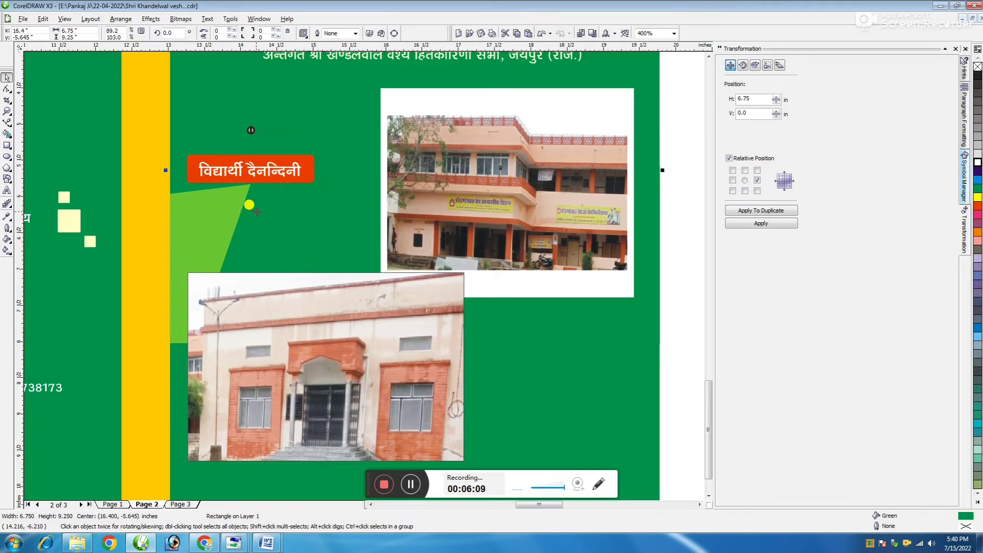
pyautogui.scroll(-1, 256, 211)
pyautogui.click(625, 234)
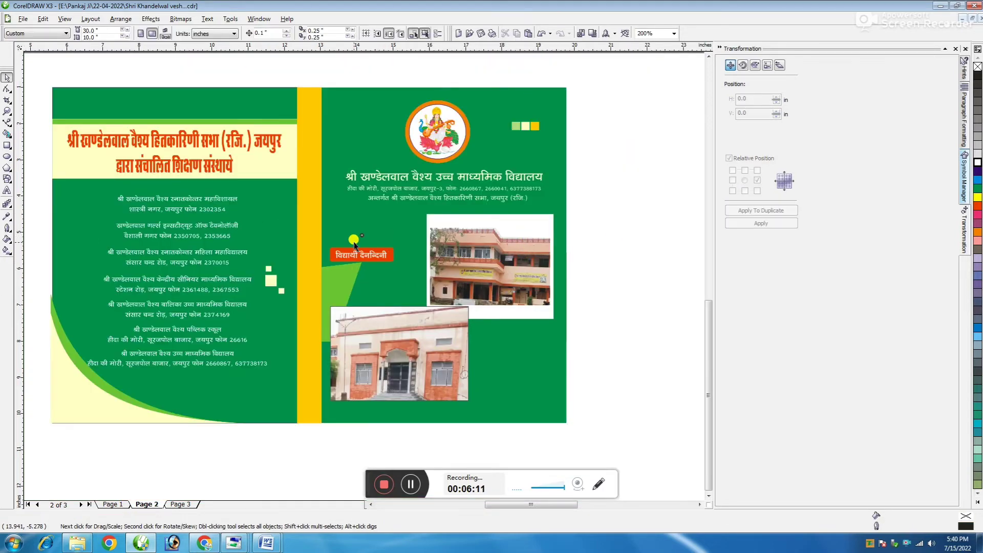
# Try Ice Blue on the hanging string above the orange title label and set its outline to White.
pyautogui.click(369, 239)
pyautogui.scroll(2, 370, 241)
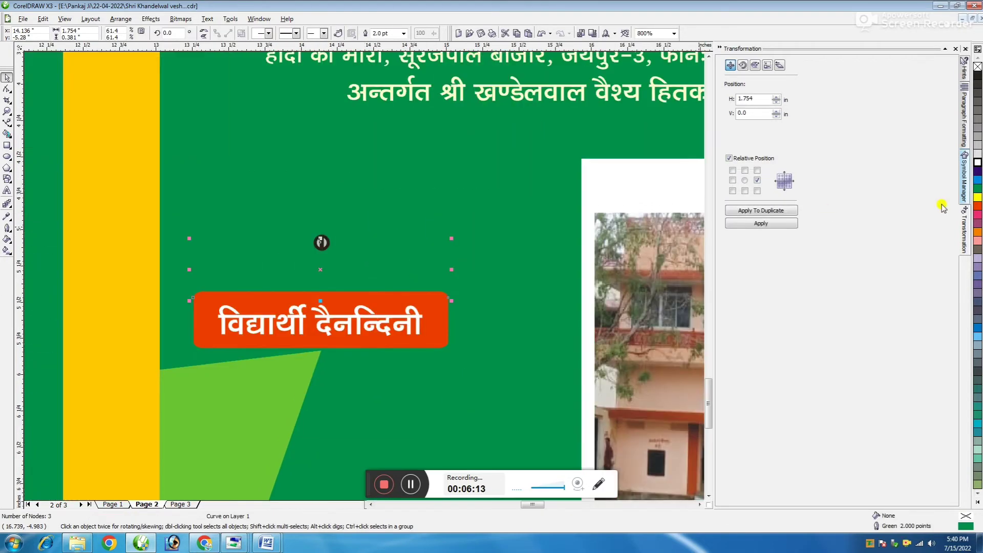
pyautogui.rightClick(977, 336)
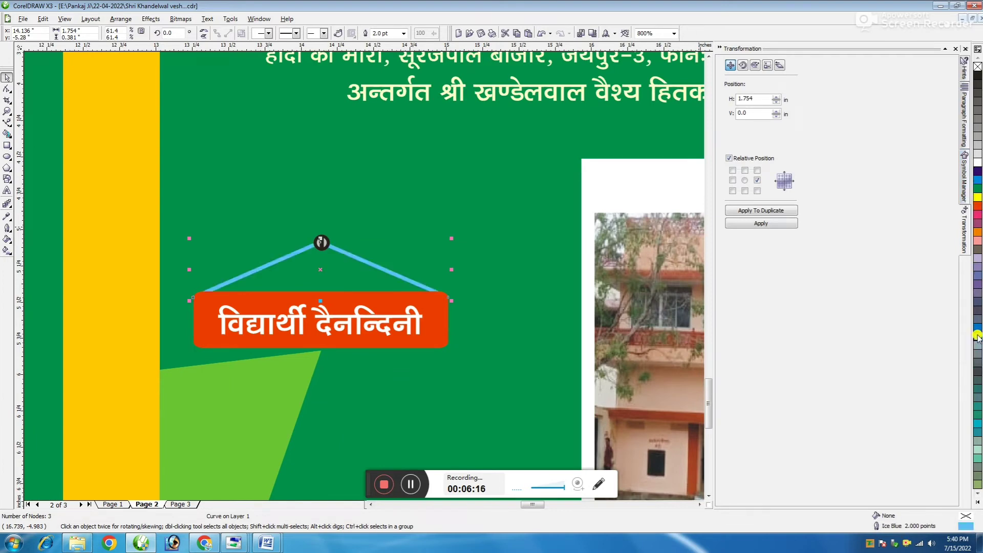
pyautogui.rightClick(978, 163)
pyautogui.scroll(-2, 358, 272)
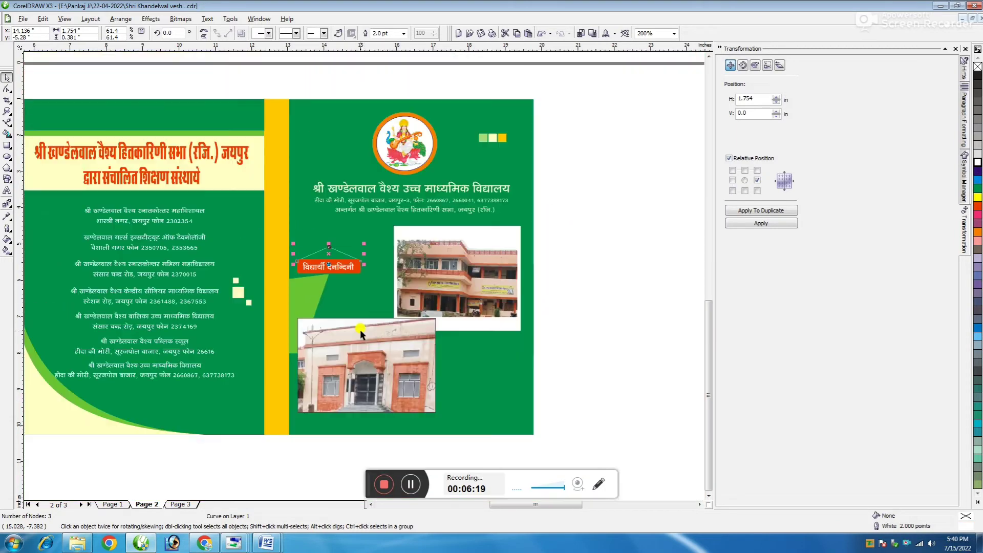
# Remove the outline from the lower building photo's frame.
pyautogui.click(395, 362)
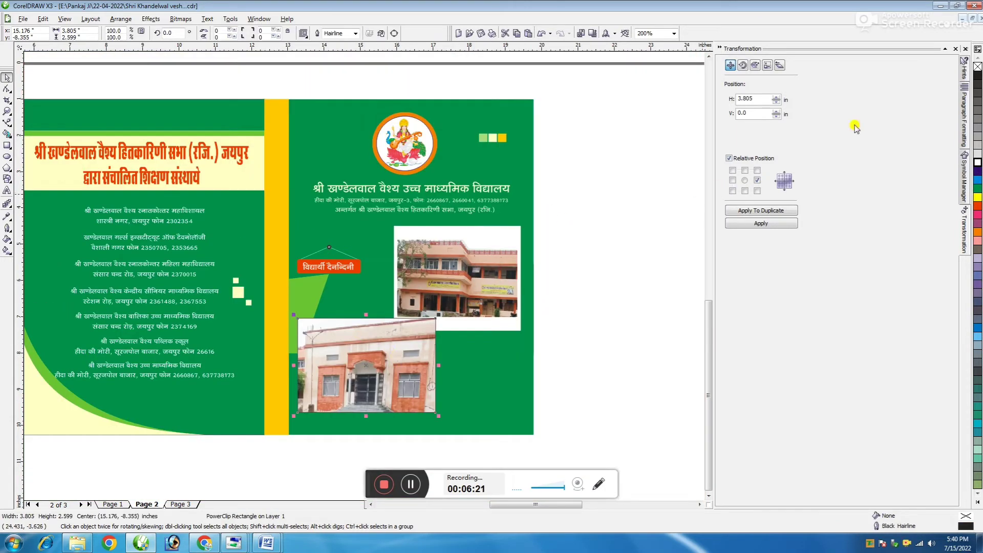
pyautogui.scroll(-2, 419, 297)
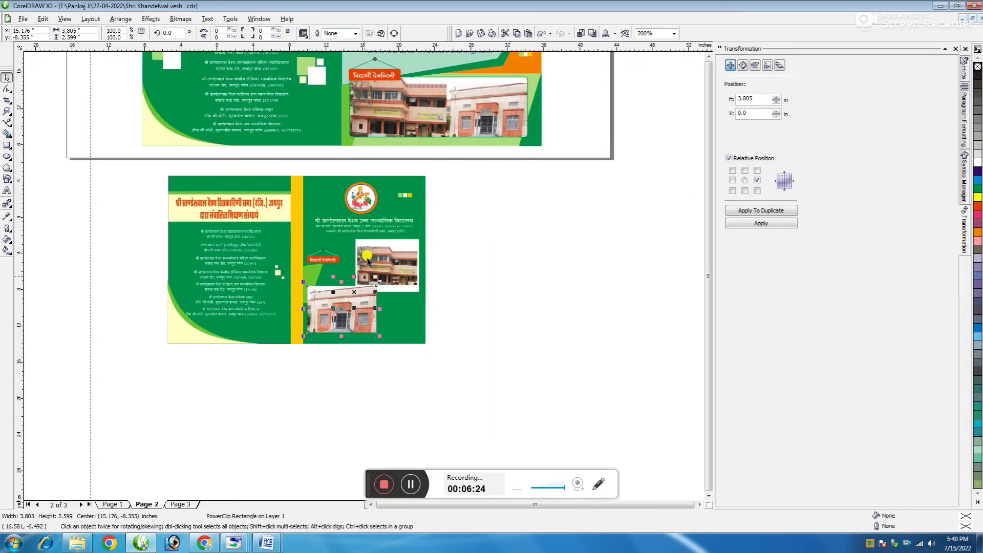
pyautogui.click(365, 280)
pyautogui.scroll(2, 365, 280)
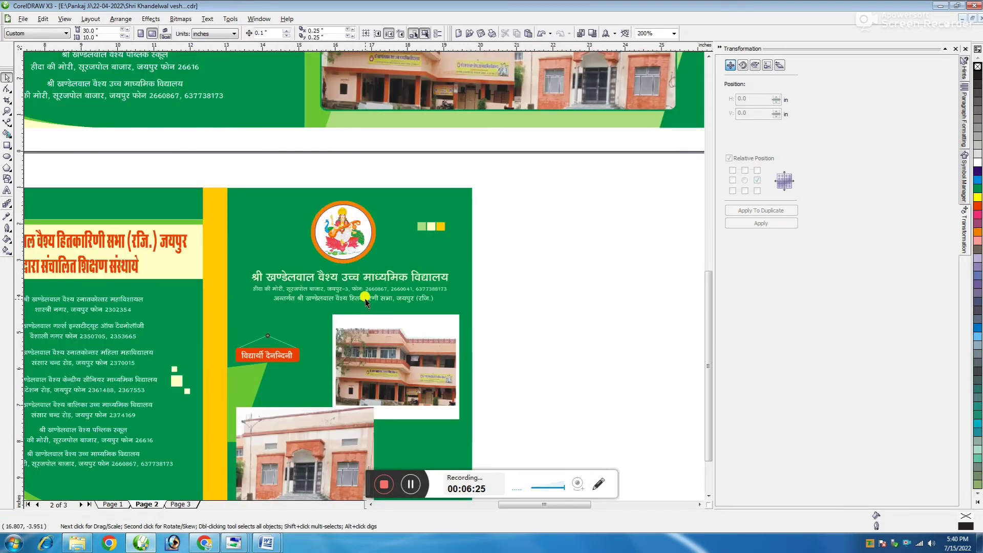
pyautogui.scroll(-1, 366, 316)
pyautogui.scroll(1, 366, 321)
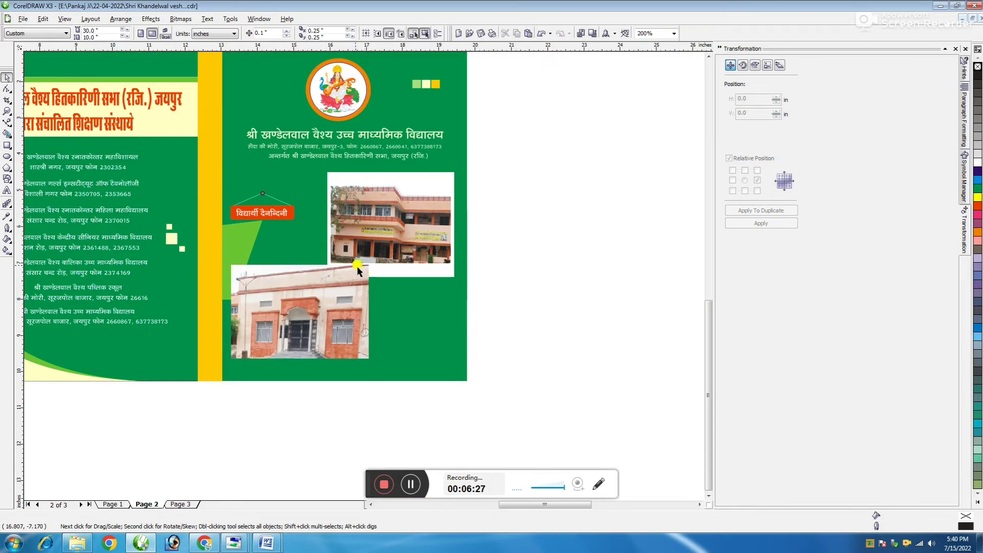
pyautogui.click(6, 123)
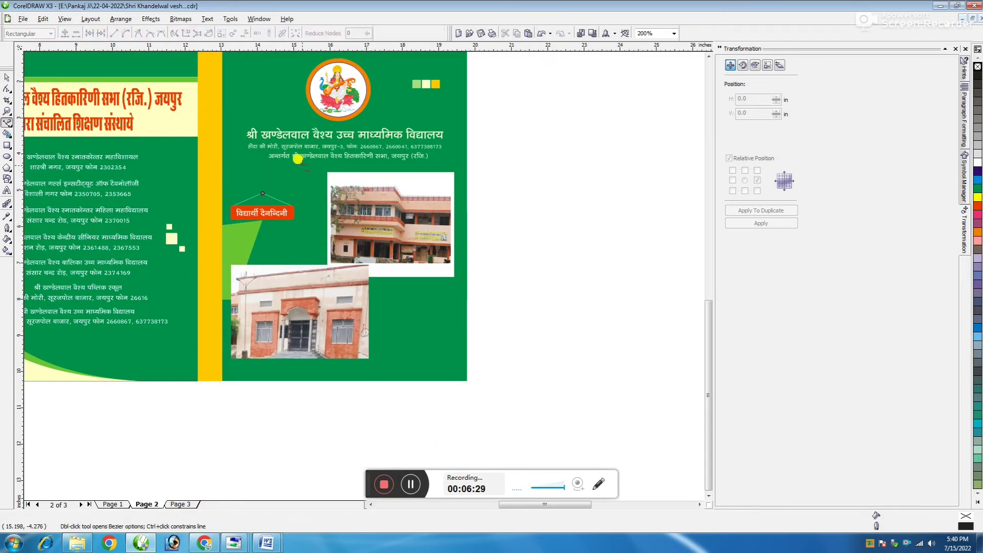
pyautogui.scroll(-2, 361, 274)
pyautogui.scroll(1, 361, 274)
pyautogui.scroll(1, 363, 270)
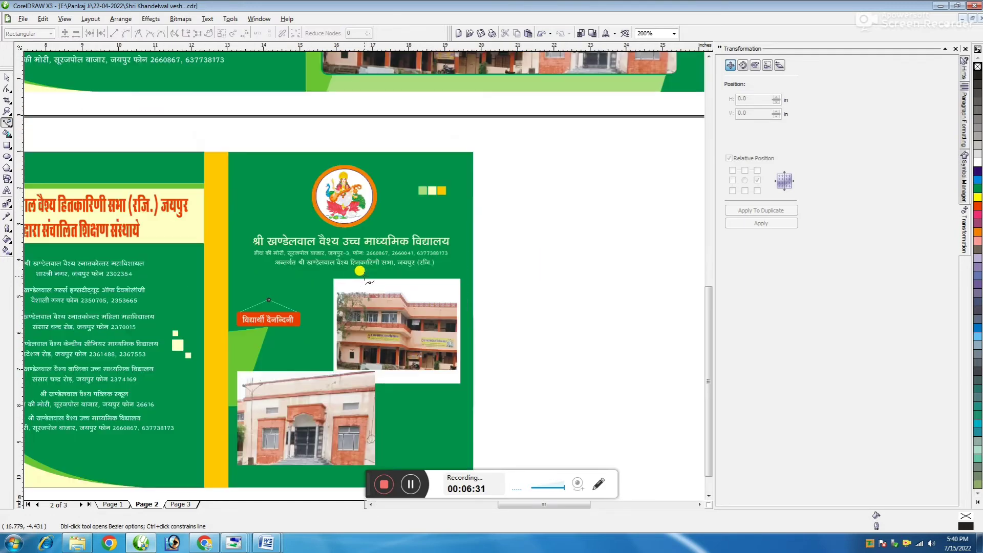
pyautogui.click(227, 281)
pyautogui.click(478, 281)
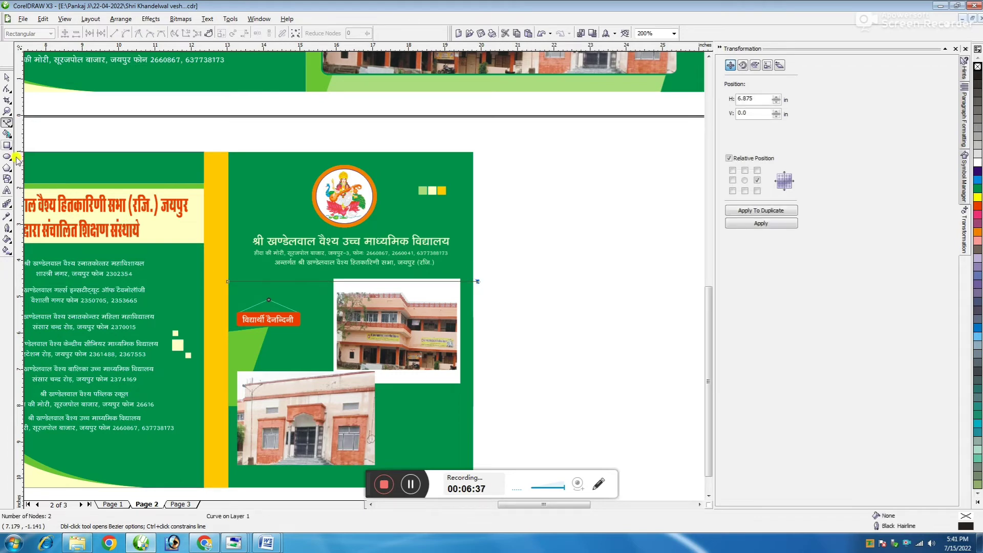
pyautogui.click(7, 77)
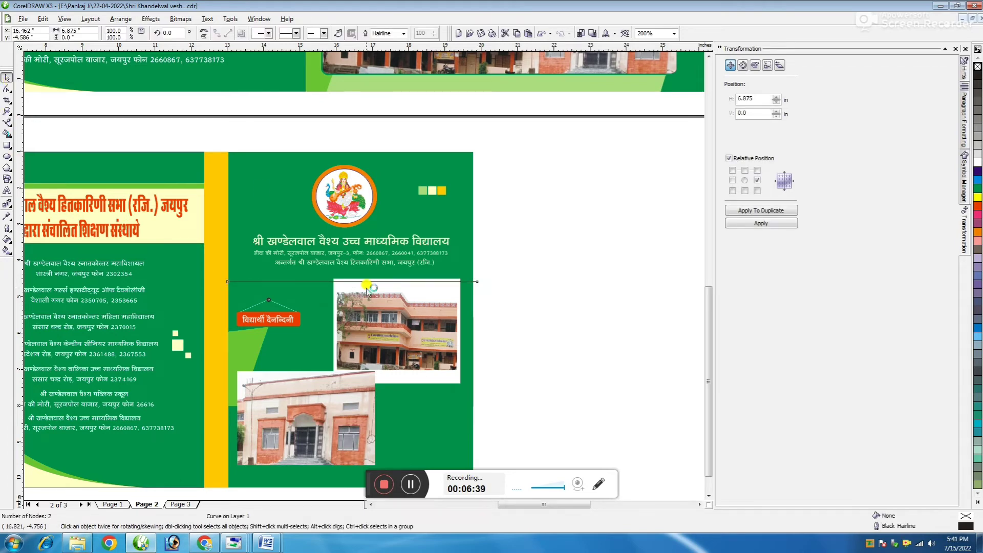
pyautogui.press('Escape')
pyautogui.press('F3')
# Draw a closed six-node Bezier shape around both building photos, spanning the front panel, about 6.75 × 5.94 in.
pyautogui.scroll(1, 350, 288)
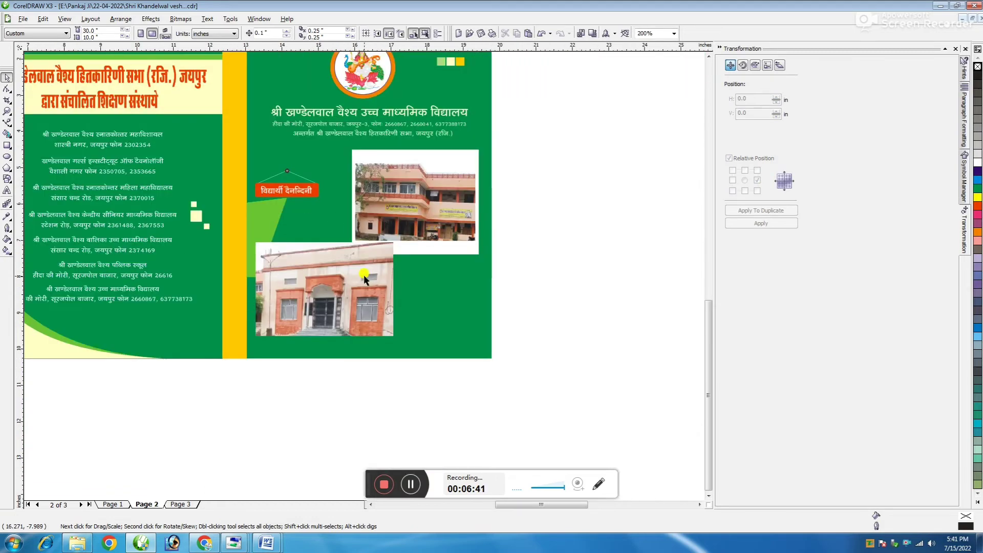
pyautogui.click(369, 223)
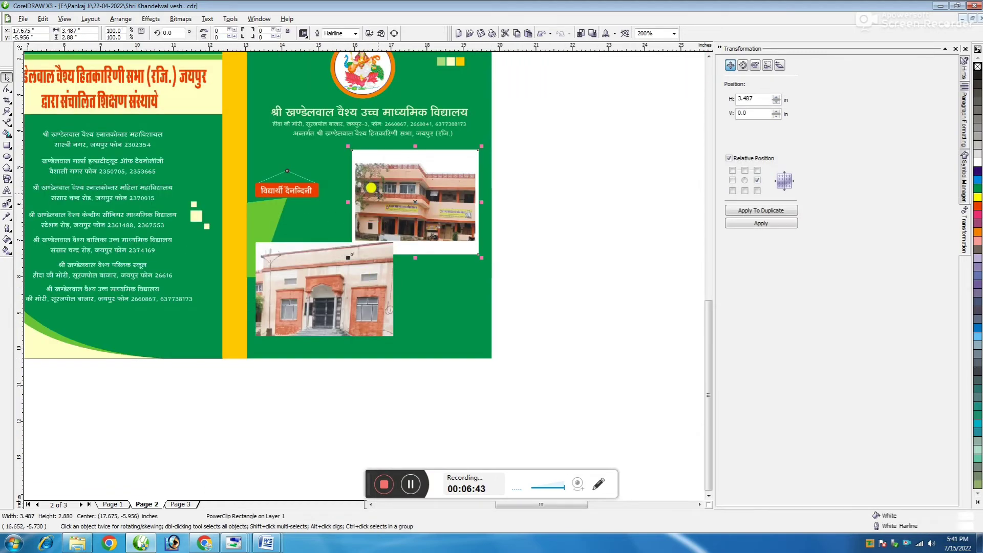
pyautogui.click(6, 124)
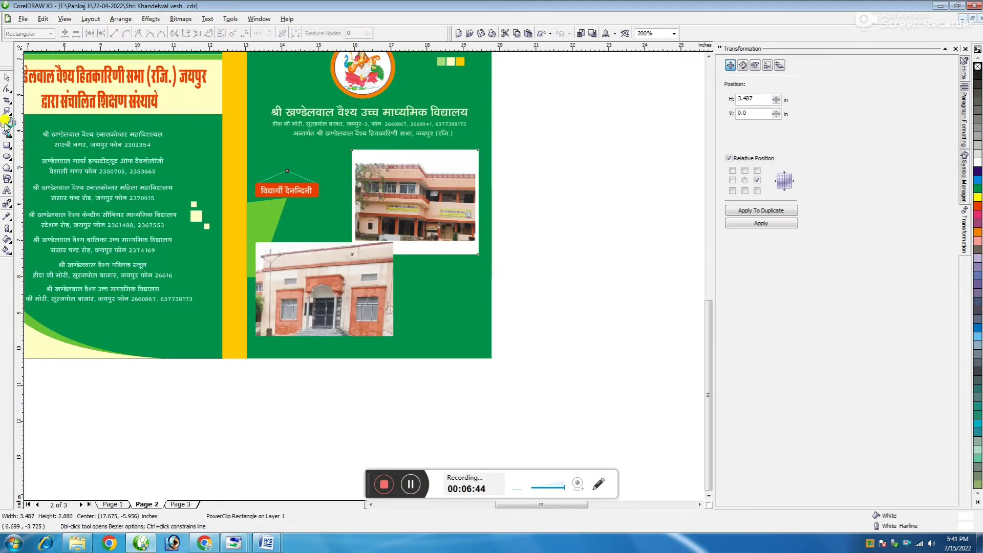
pyautogui.click(491, 134)
pyautogui.click(317, 145)
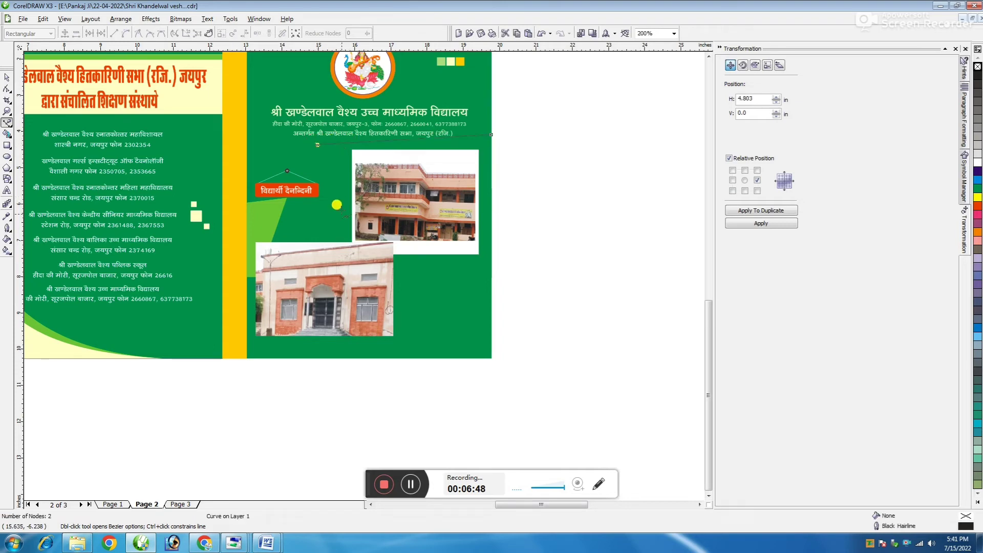
pyautogui.click(341, 230)
pyautogui.click(247, 228)
pyautogui.click(247, 350)
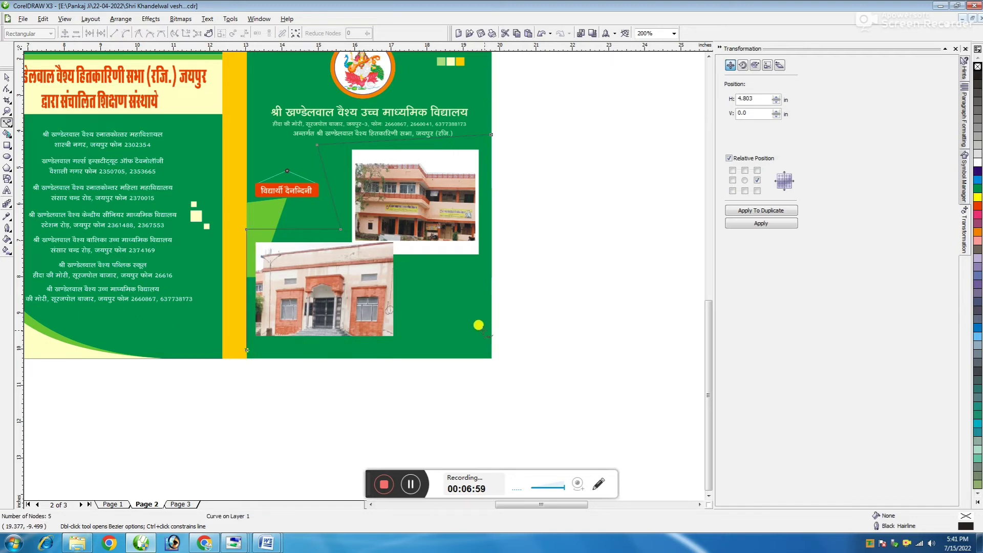
pyautogui.click(491, 330)
pyautogui.click(491, 134)
pyautogui.click(6, 76)
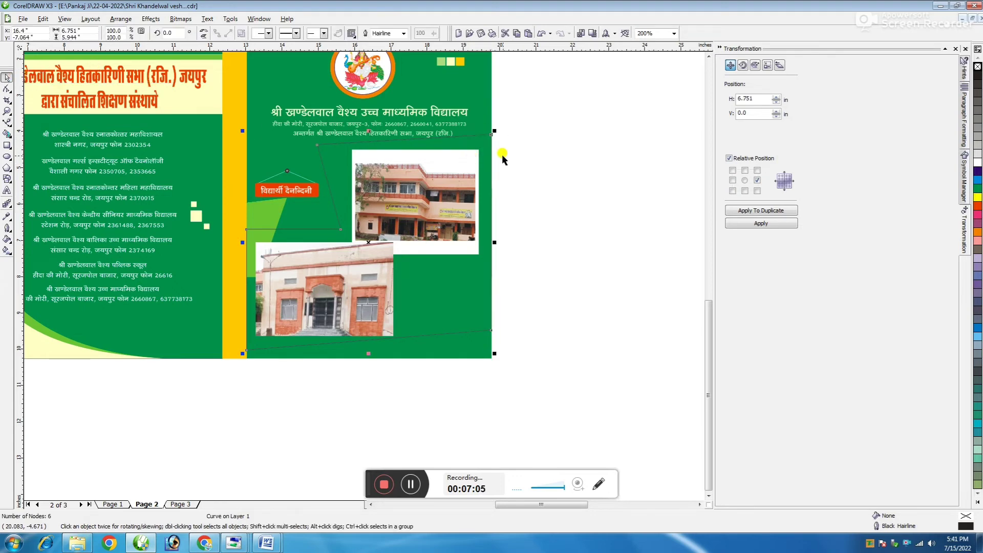
# Try a White fill on the new six-node shape and undo the fill changes.
pyautogui.click(978, 164)
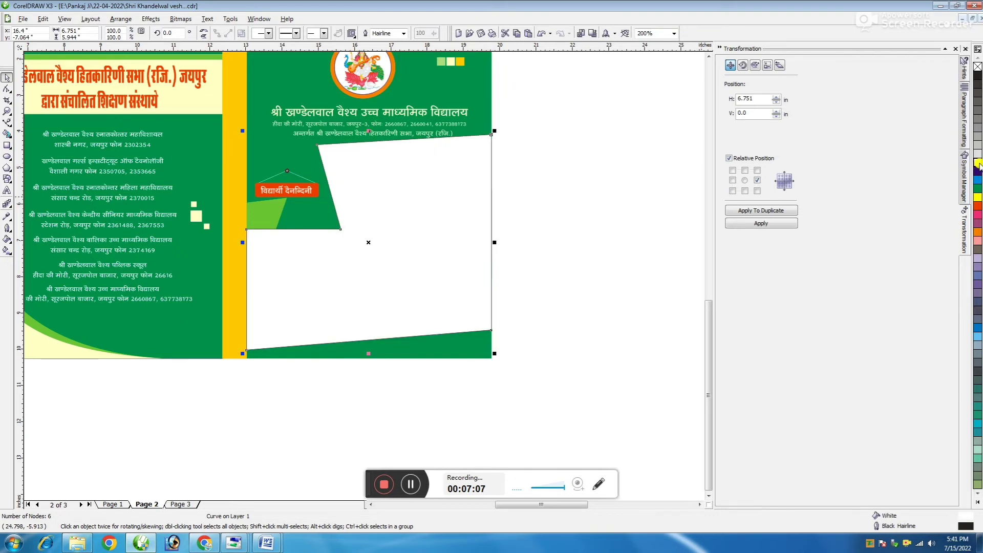
pyautogui.rightClick(977, 163)
pyautogui.click(977, 163)
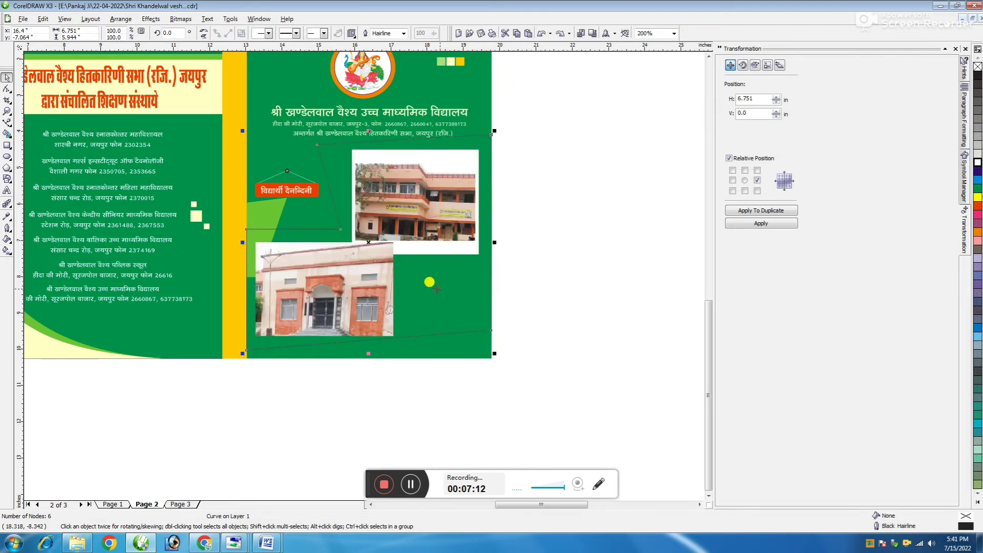
pyautogui.click(977, 330)
pyautogui.hotkey('ctrl', 'z')
# Fill the six-node shape around the photos with Pale Yellow from the expanded colour palette.
pyautogui.click(974, 500)
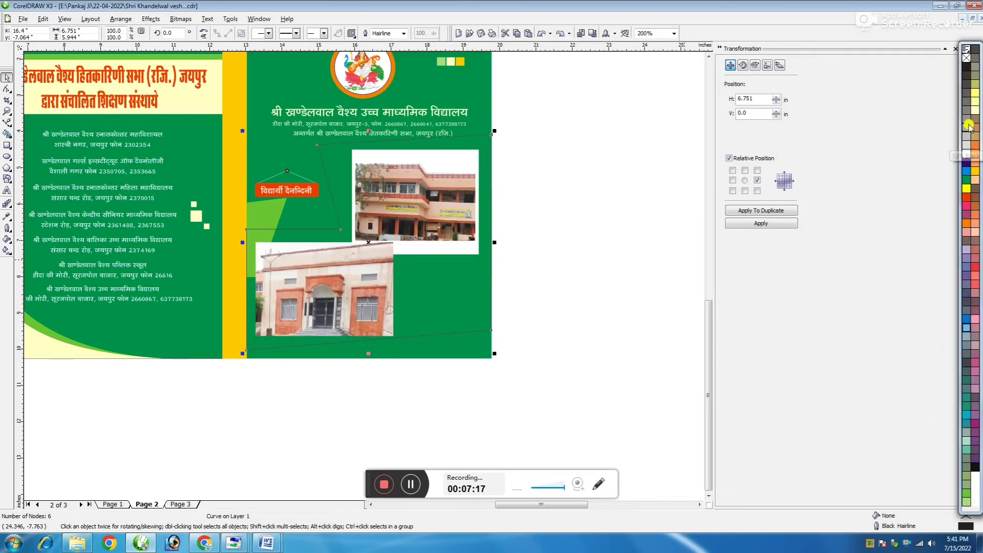
pyautogui.click(973, 110)
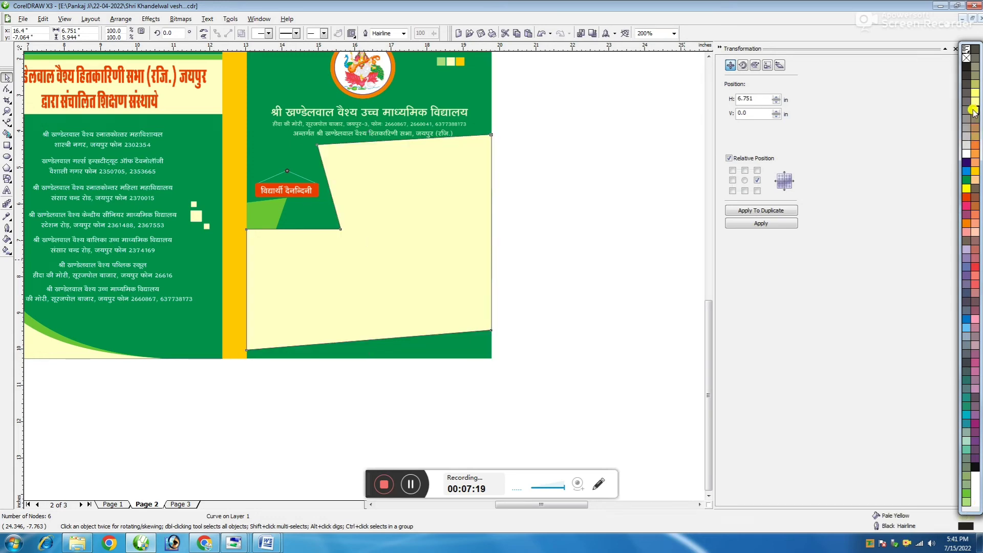
pyautogui.click(537, 121)
# Remove the Pale Yellow shape's outline and bring both building photos and the dark green accent in front of it.
pyautogui.click(426, 167)
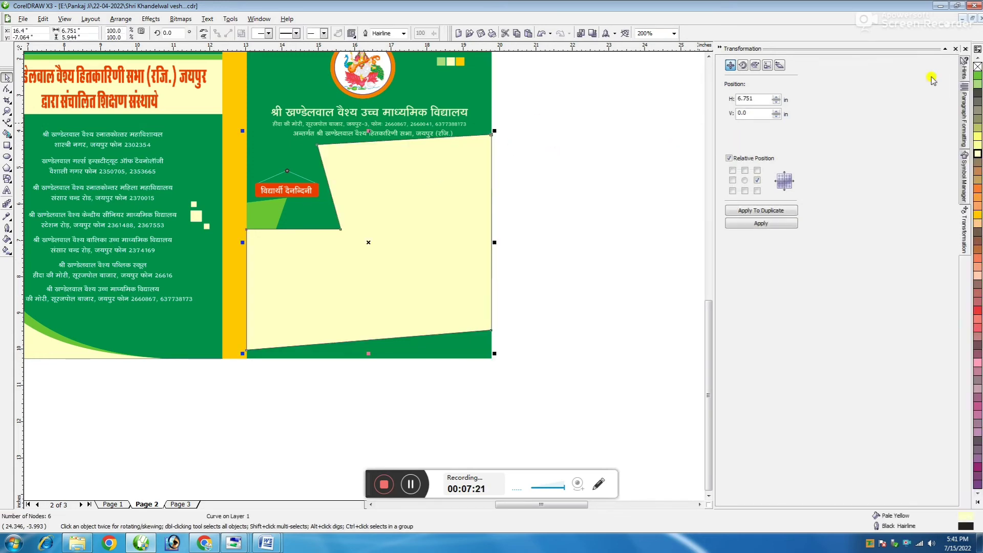
pyautogui.moveTo(563, 119); pyautogui.dragTo(309, 387)
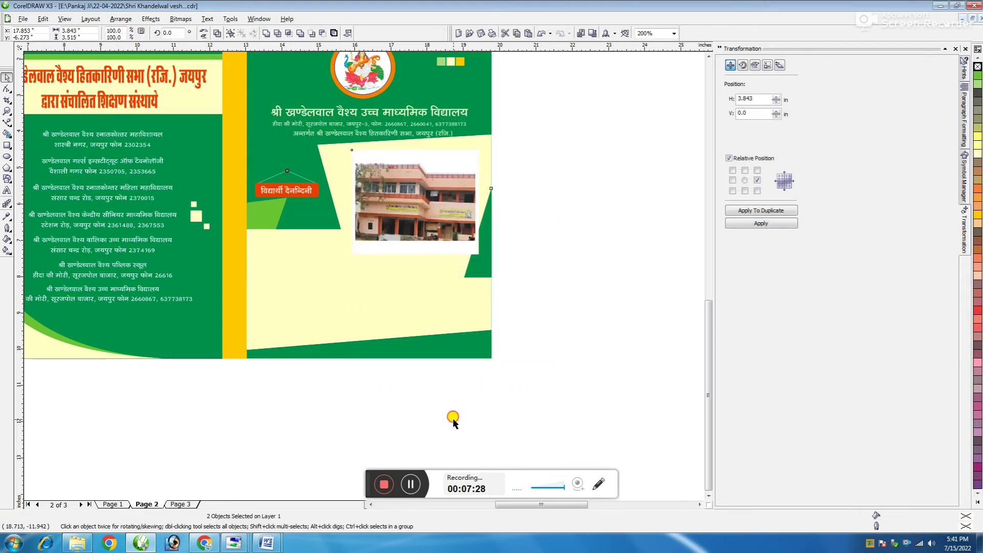
pyautogui.moveTo(454, 420); pyautogui.dragTo(239, 246)
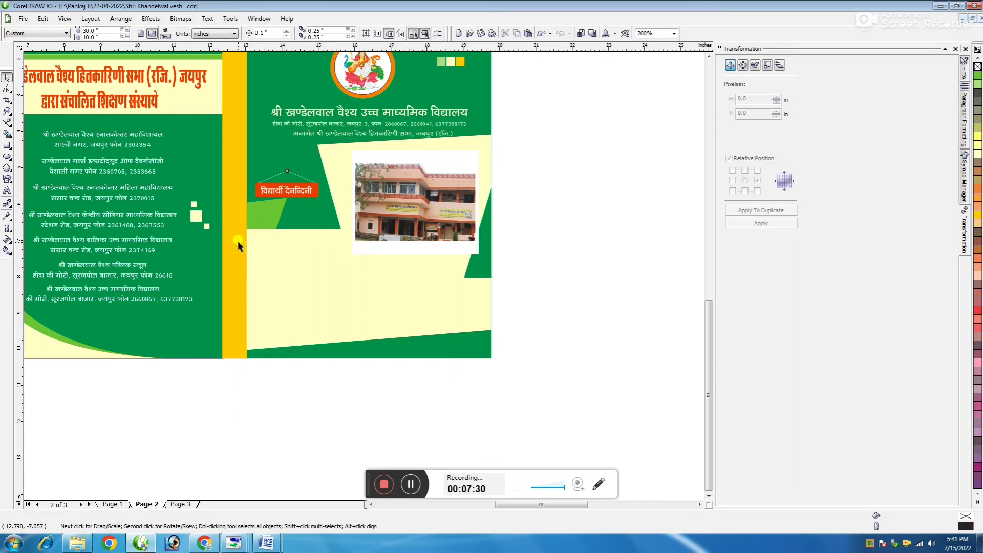
pyautogui.moveTo(486, 391); pyautogui.dragTo(223, 240)
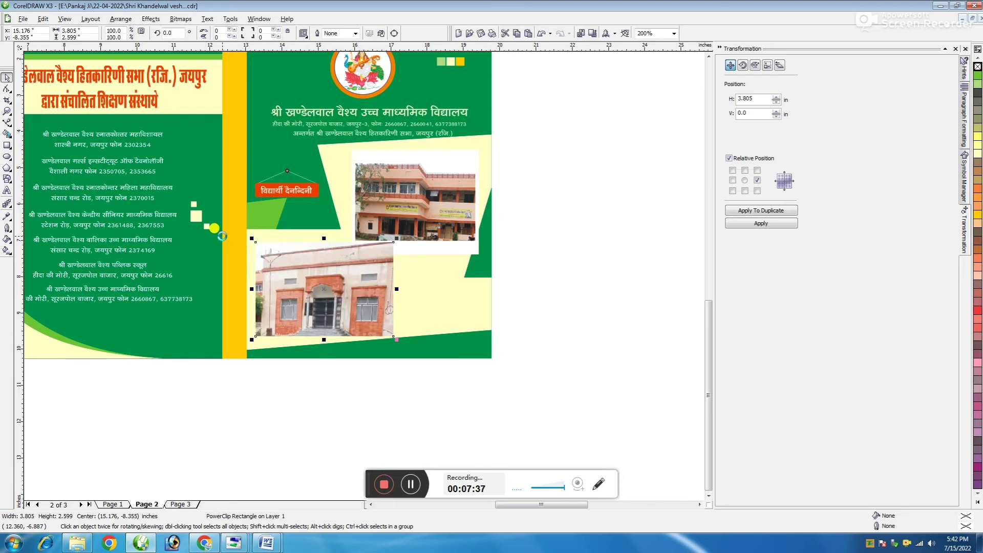
# Round the corners of both building photo frames, with a corner roundness of 25 on the upper one.
pyautogui.press('F10')
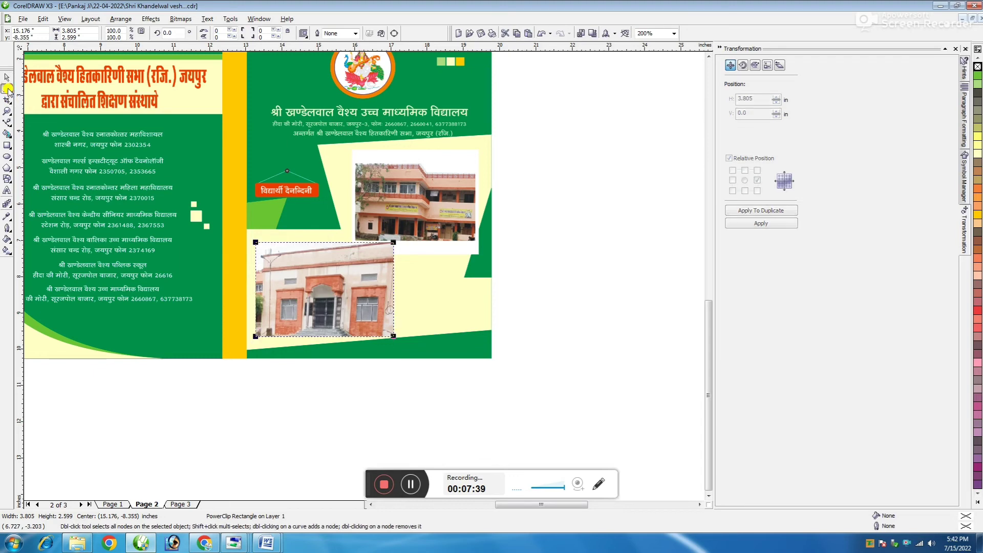
pyautogui.moveTo(257, 241); pyautogui.dragTo(264, 251)
pyautogui.click(368, 203)
pyautogui.moveTo(359, 147); pyautogui.dragTo(402, 175)
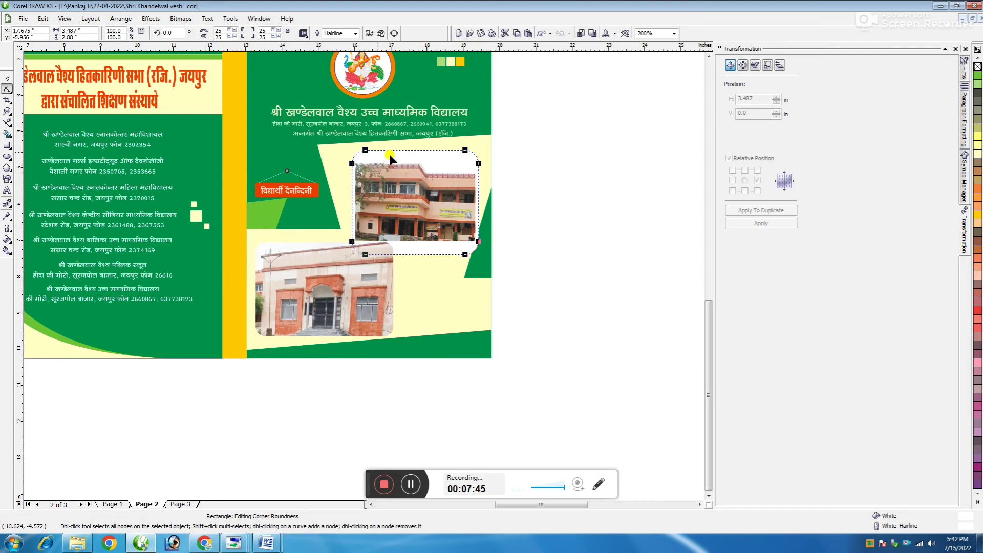
pyautogui.click(7, 78)
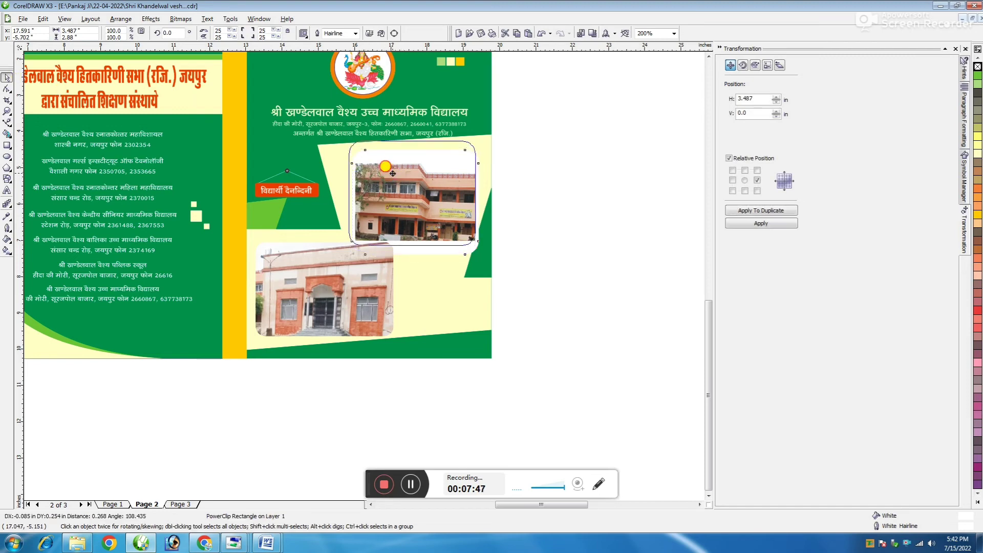
# Reposition the upper building photo frame slightly and enlarge the picture inside it to about 3.61 × 2.88 in, filling the rounded frame.
pyautogui.moveTo(389, 176); pyautogui.dragTo(386, 167)
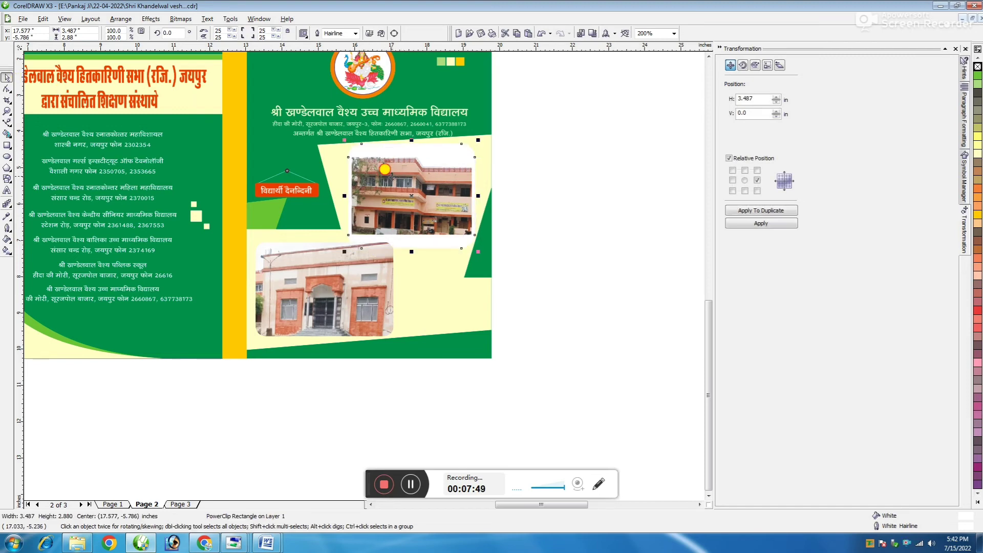
pyautogui.keyDown('ctrl'); pyautogui.click(390, 171); pyautogui.keyUp('ctrl')
pyautogui.scroll(1, 392, 172)
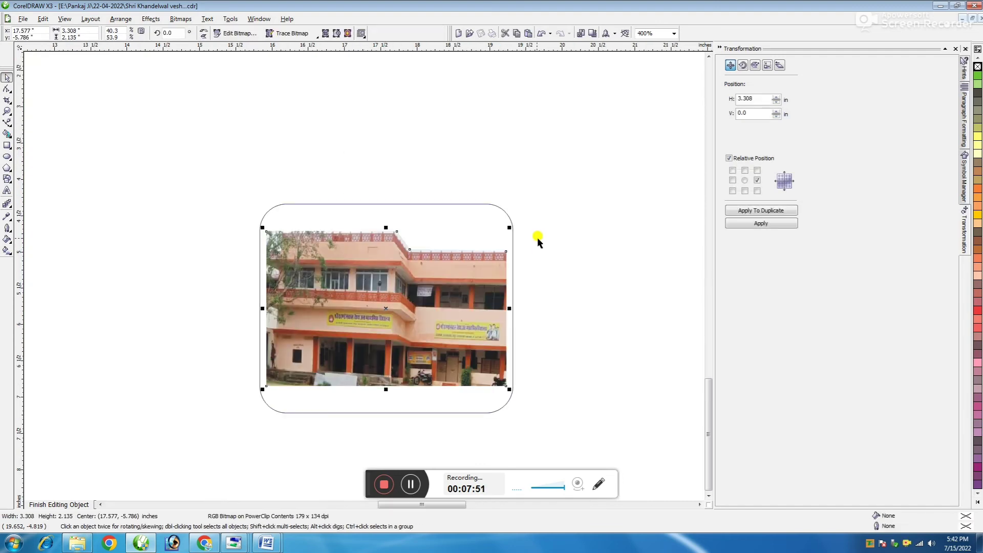
pyautogui.moveTo(510, 227)
pyautogui.mouseDown()
pyautogui.moveTo(534, 219)
pyautogui.moveTo(519, 220)
pyautogui.mouseUp()
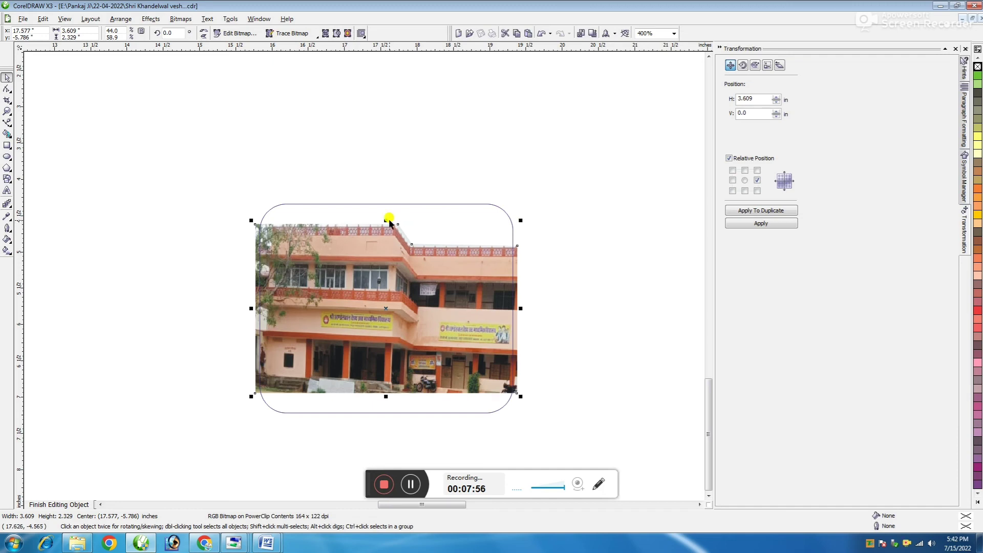
pyautogui.moveTo(389, 219)
pyautogui.mouseDown()
pyautogui.moveTo(380, 210)
pyautogui.moveTo(386, 196)
pyautogui.moveTo(392, 200)
pyautogui.mouseUp()
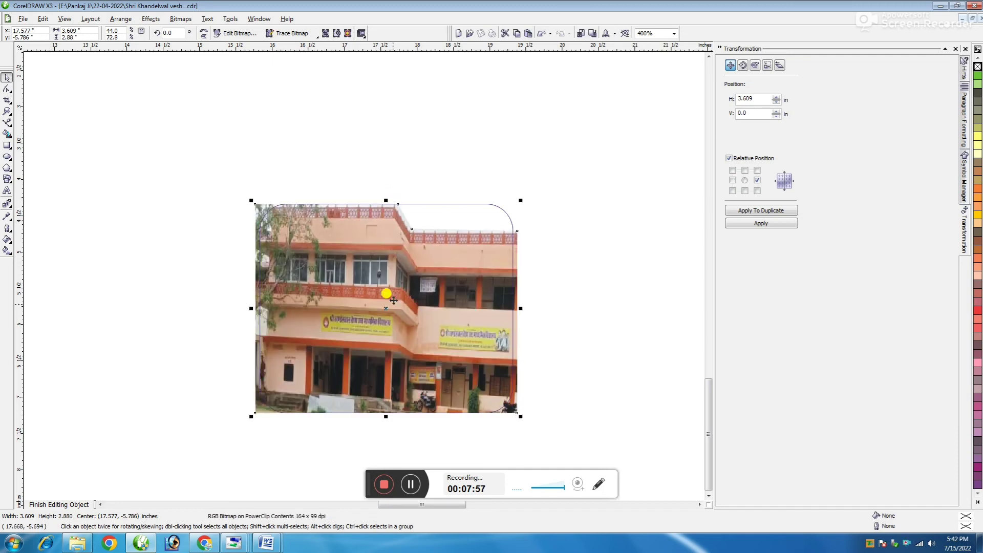
pyautogui.click(71, 504)
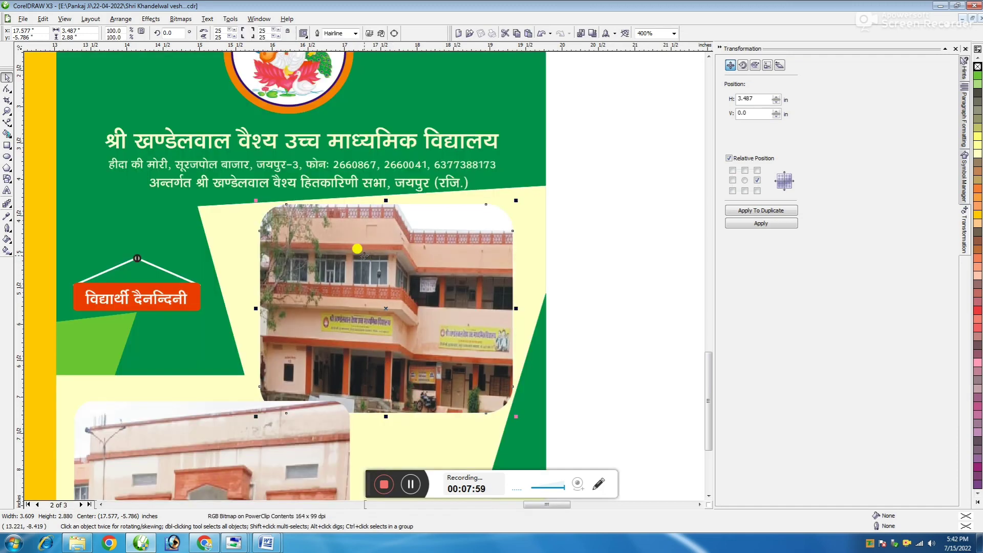
pyautogui.scroll(-2, 357, 269)
pyautogui.click(475, 303)
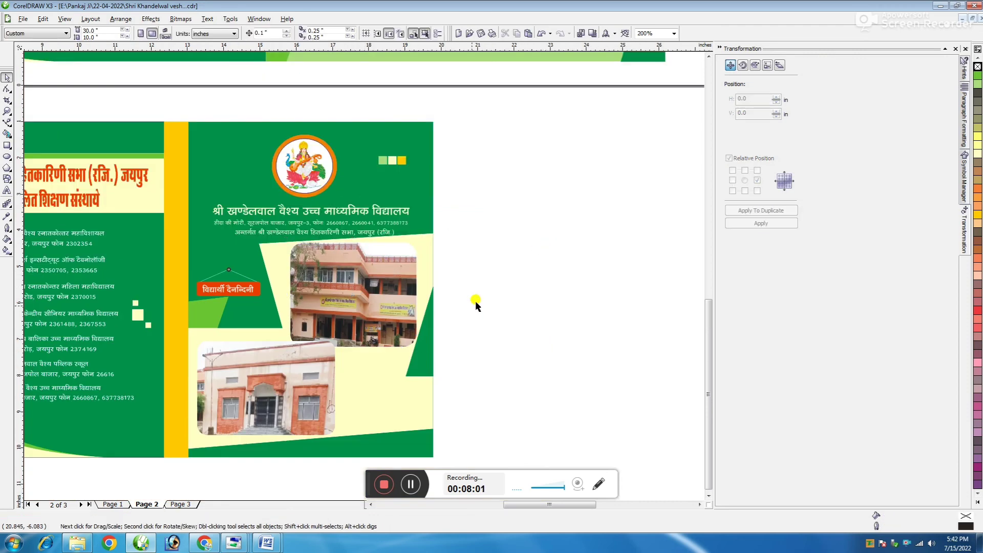
# Examine the rebuilt portrait cover, comparing its panels, photos and spine with the original landscape cover above it.
pyautogui.scroll(-2, 364, 279)
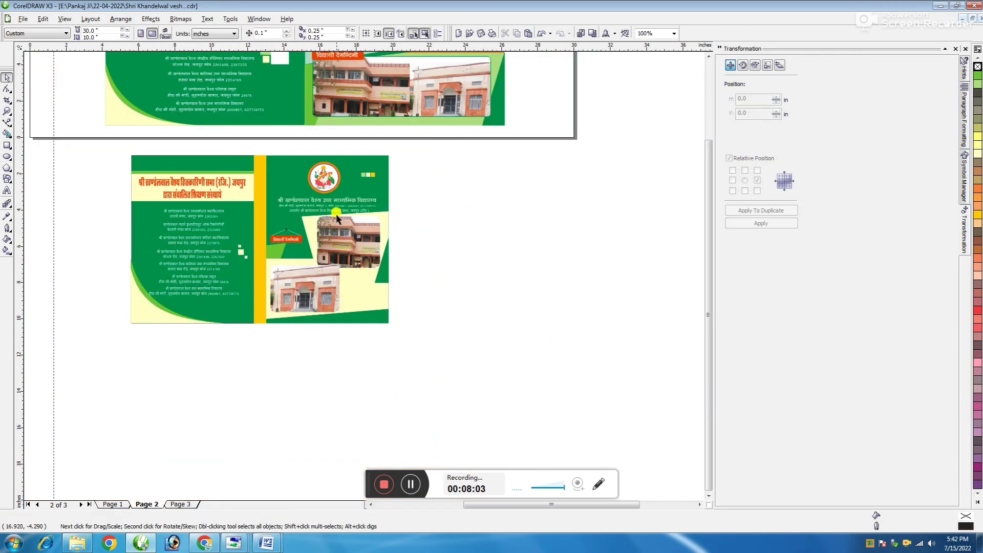
pyautogui.scroll(-4, 379, 303)
pyautogui.scroll(4, 372, 277)
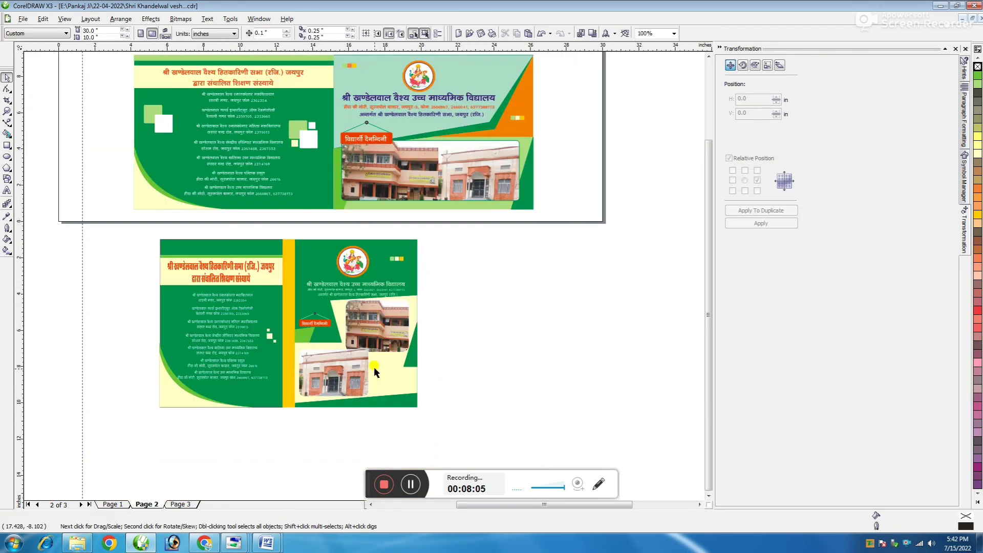
pyautogui.moveTo(455, 233); pyautogui.dragTo(105, 441)
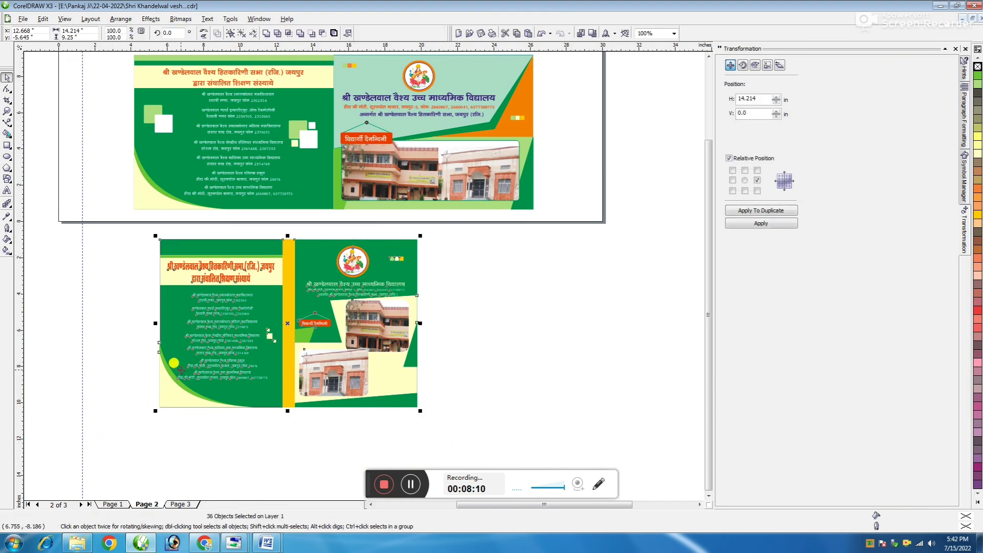
pyautogui.scroll(1, 174, 362)
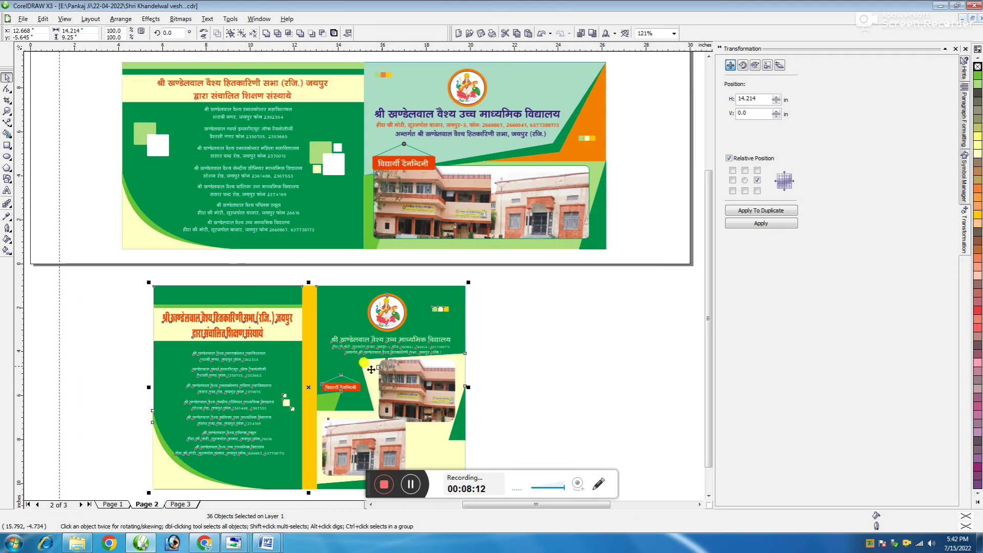
pyautogui.click(520, 362)
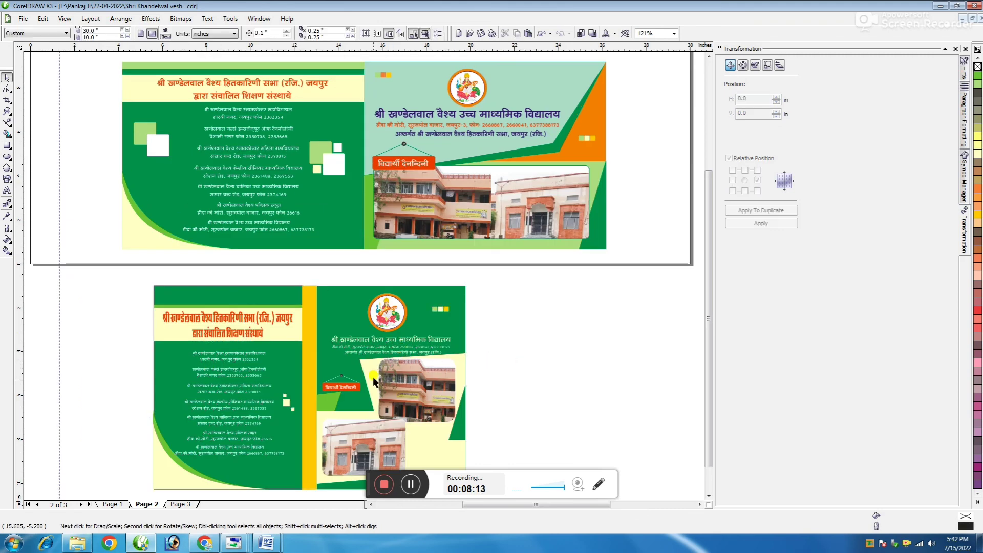
pyautogui.scroll(4, 373, 377)
pyautogui.scroll(-4, 364, 279)
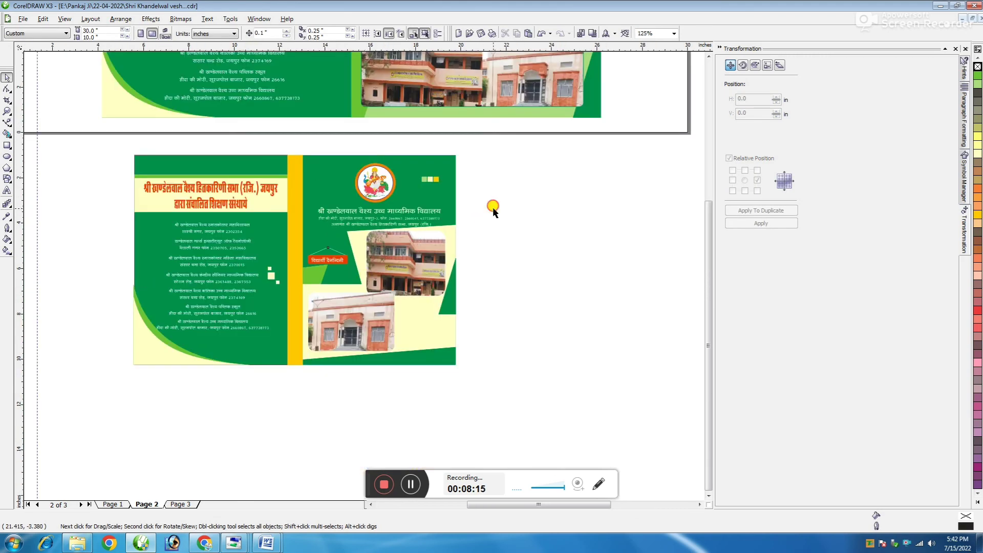
pyautogui.click(455, 194)
pyautogui.scroll(-4, 293, 345)
pyautogui.scroll(4, 365, 279)
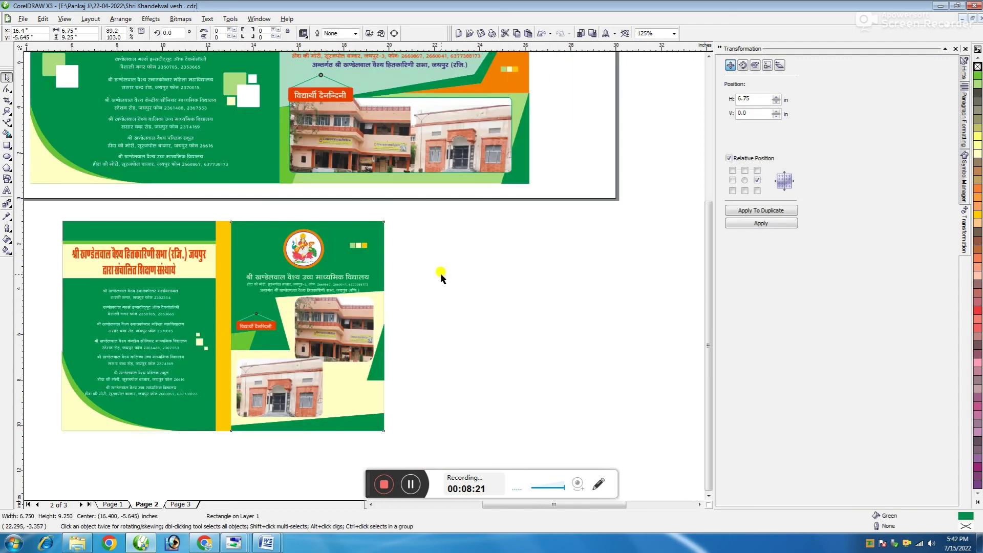
pyautogui.click(450, 256)
pyautogui.scroll(-4, 345, 265)
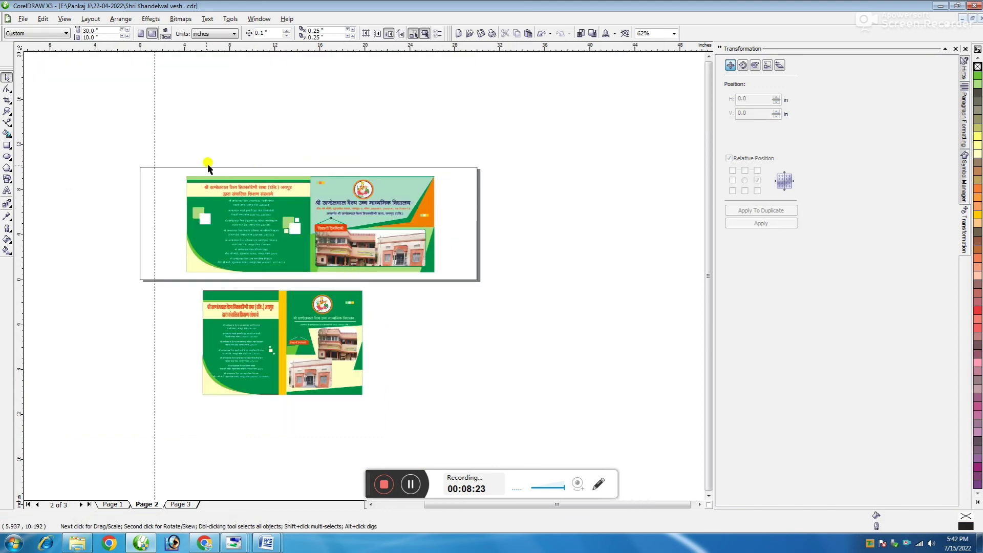
# Add a fourth page after Page 3, then group all objects of the rebuilt cover and centre the group on that page.
pyautogui.click(180, 505)
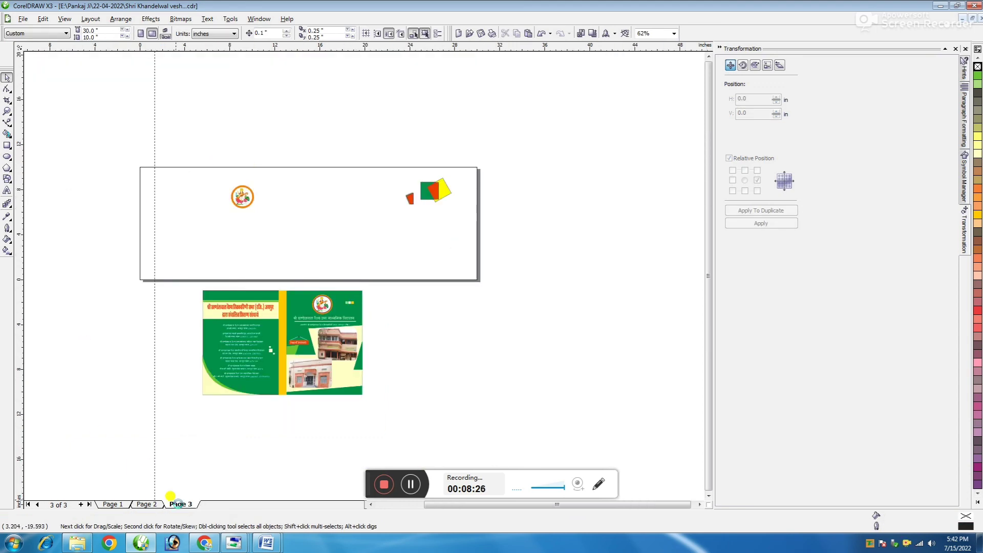
pyautogui.press('pagedown')
pyautogui.press('Return')
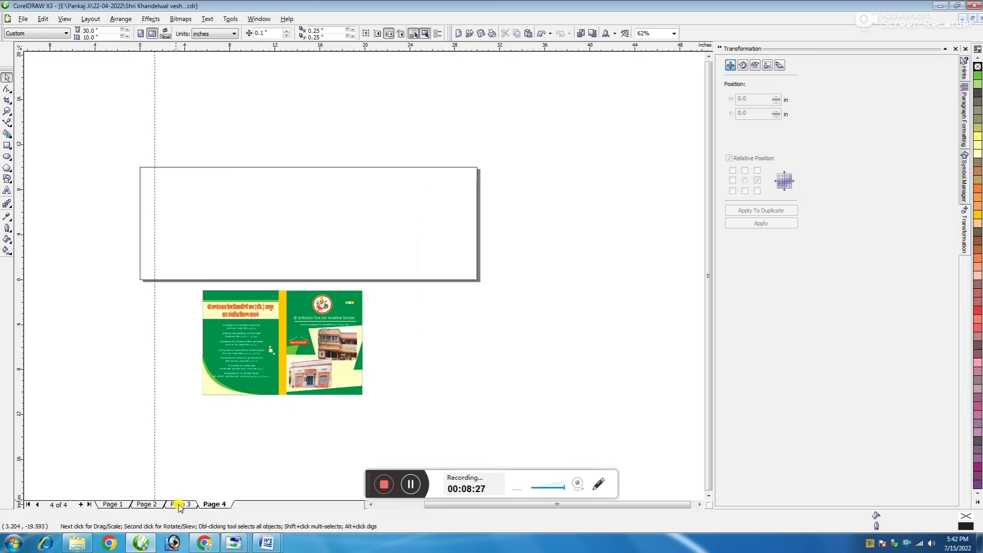
pyautogui.moveTo(271, 390); pyautogui.dragTo(131, 425)
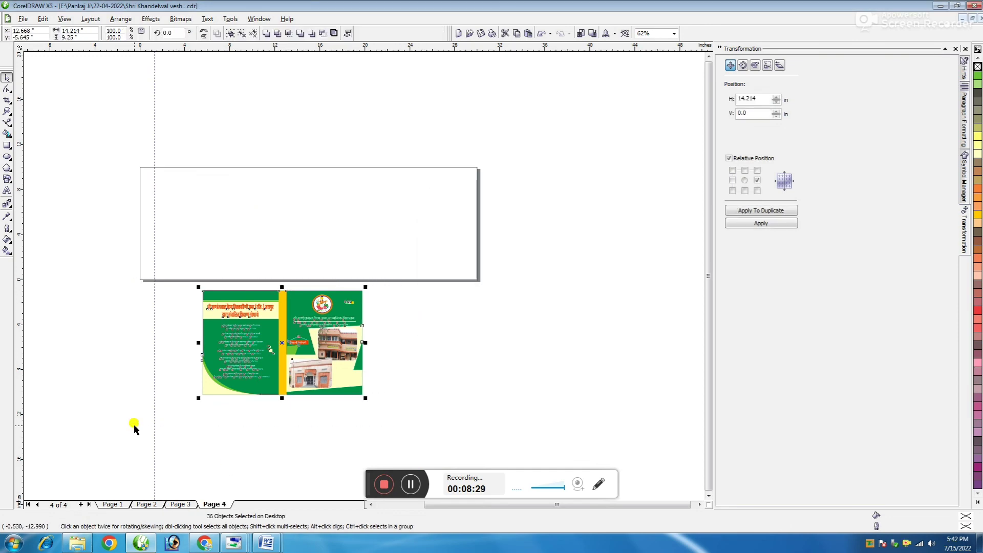
pyautogui.press('p')
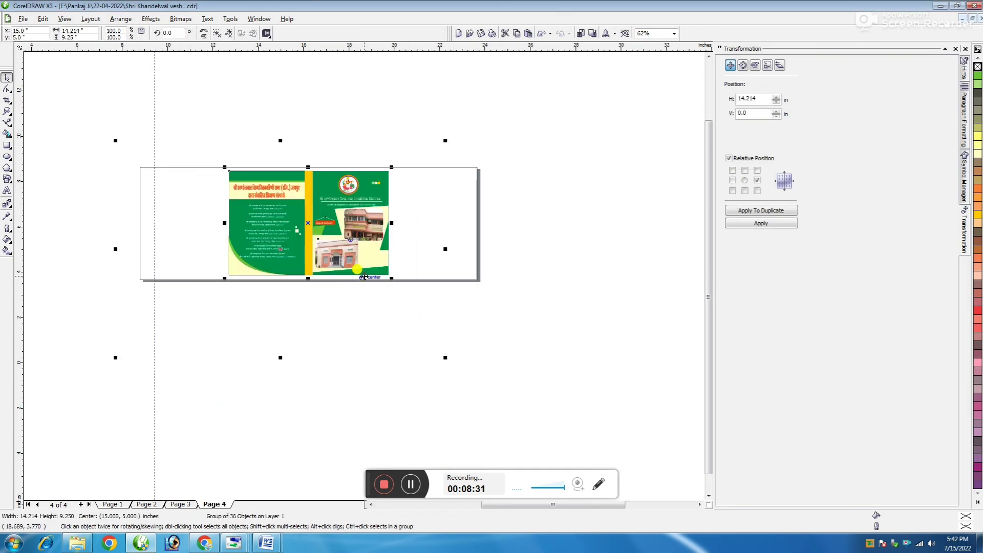